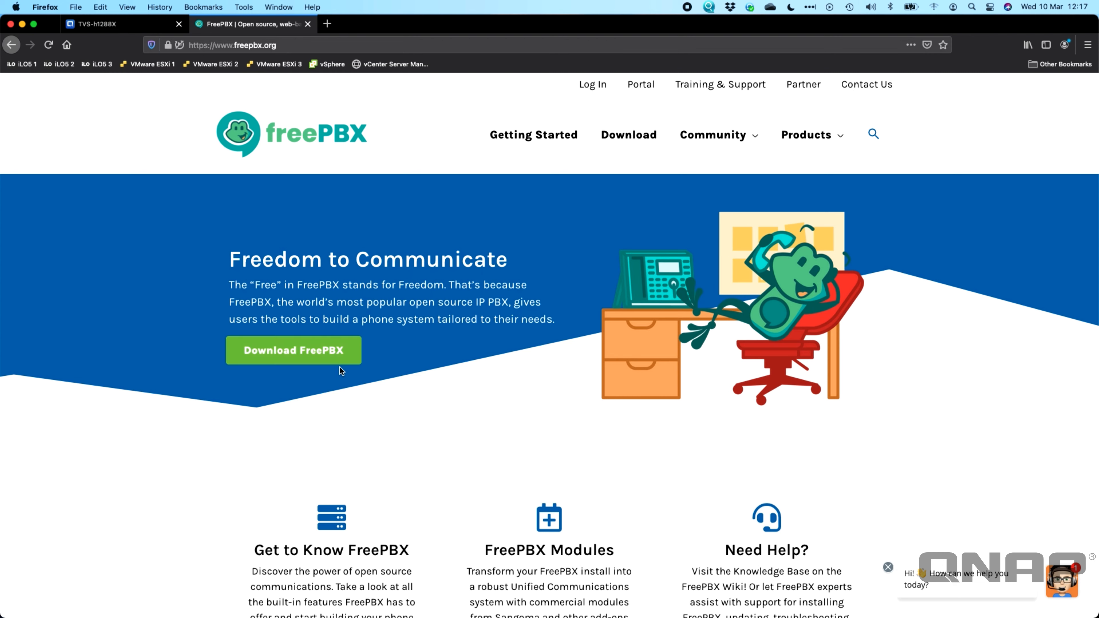
Step: Download the stable 64-bit FreePBX full ISO, then switch back to the QNAP NAS desktop
{"action": "left_click", "coordinate": [627, 138]}
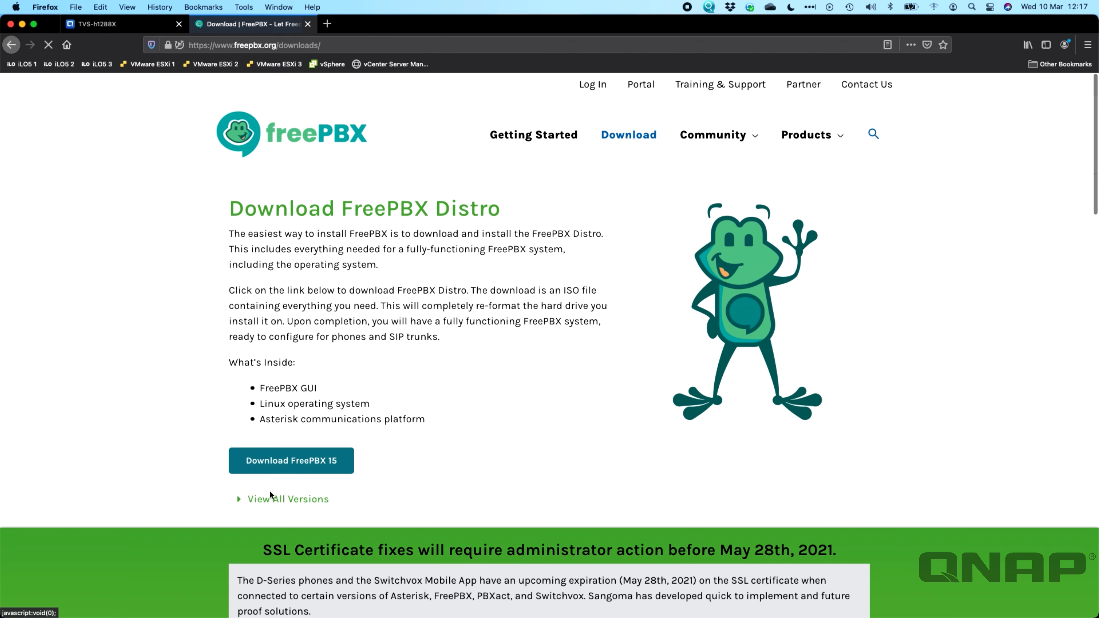
{"action": "left_click", "coordinate": [304, 501]}
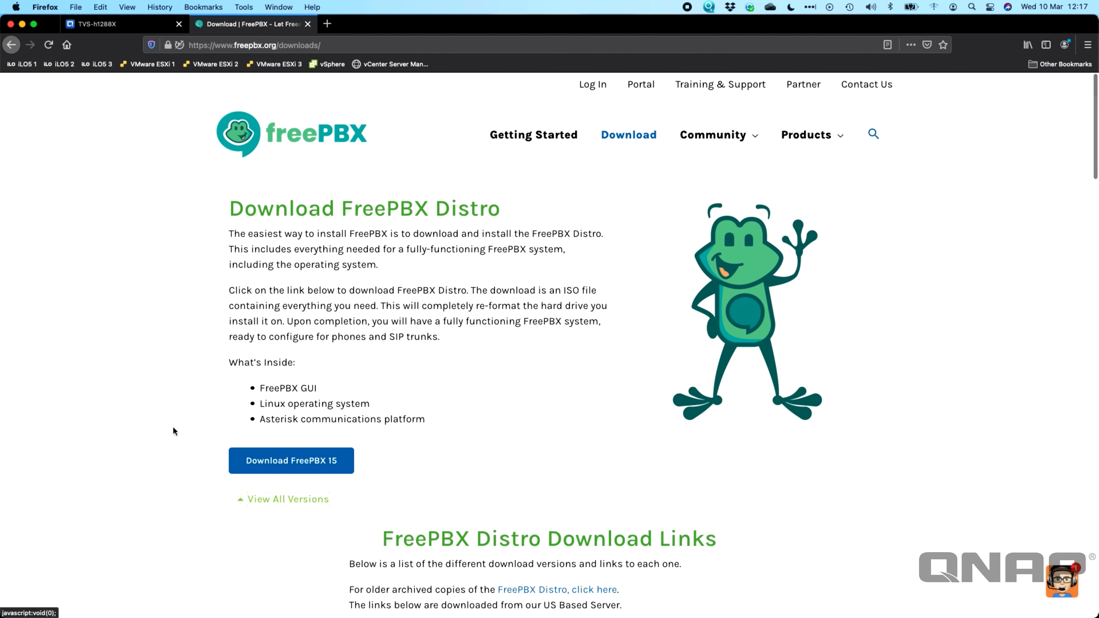
{"action": "scroll", "coordinate": [173, 426], "scroll_direction": "down", "scroll_amount": 8}
{"action": "scroll", "coordinate": [173, 426], "scroll_direction": "down", "scroll_amount": 3}
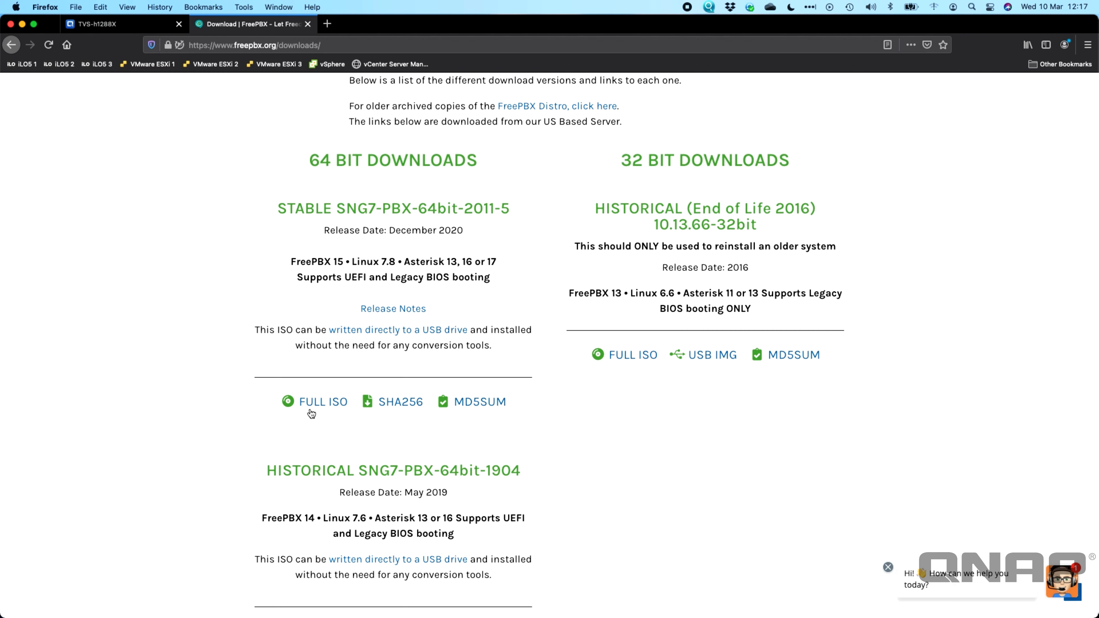
{"action": "left_click", "coordinate": [319, 405]}
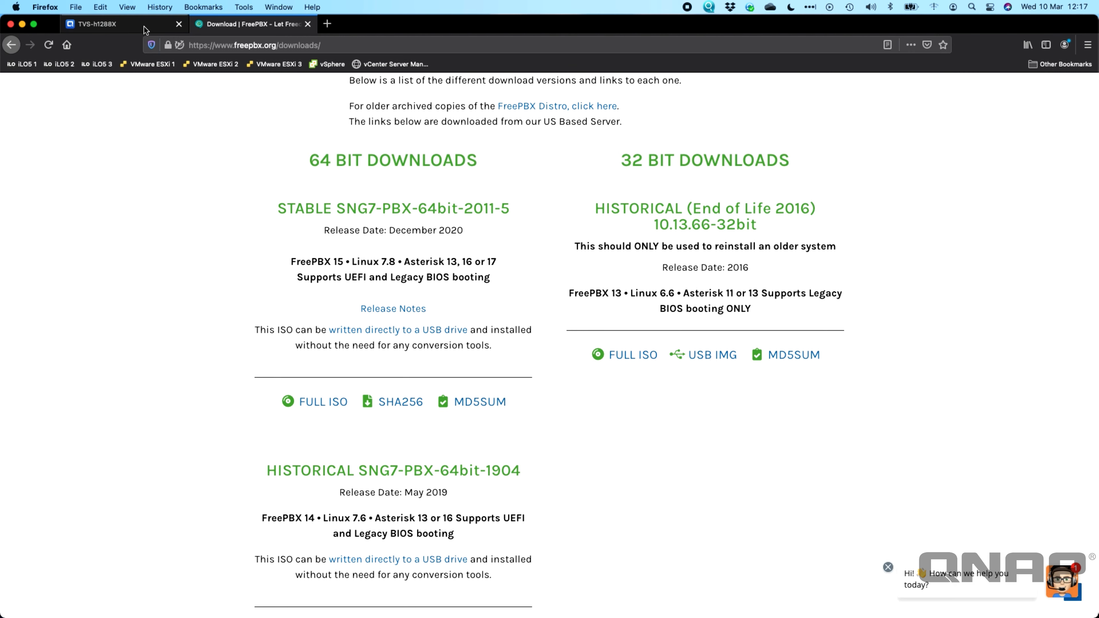
{"action": "left_click", "coordinate": [135, 27]}
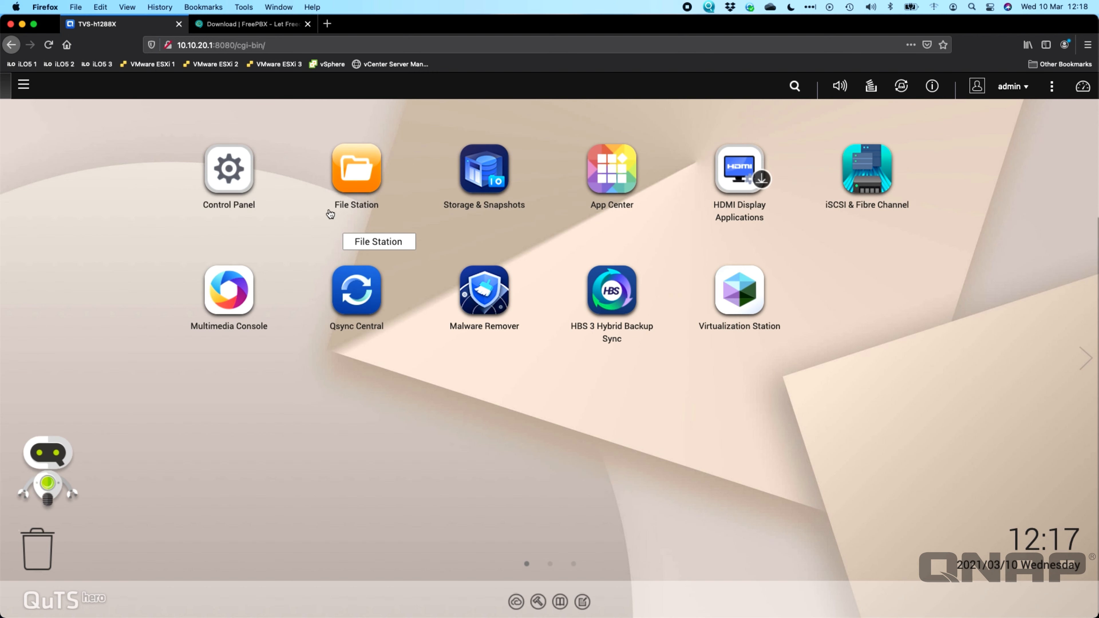
Step: Confirm SNG7-FPBX-64bit-2011-5.iso is in File Station's Public > ISO folder, then close File Station
{"action": "left_click", "coordinate": [350, 185]}
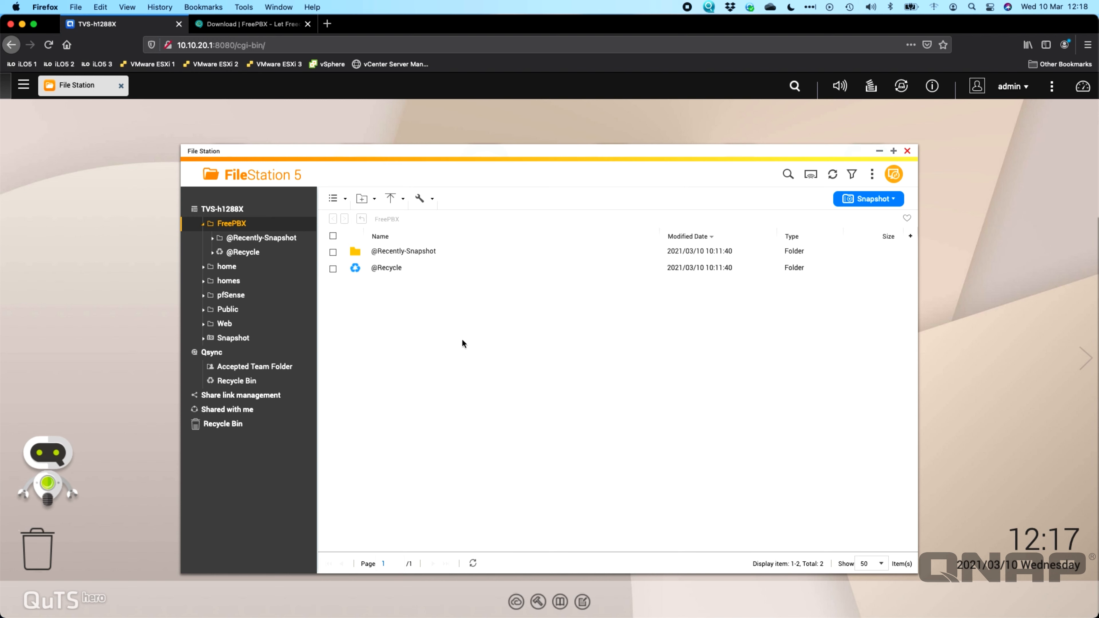
{"action": "left_click", "coordinate": [238, 309]}
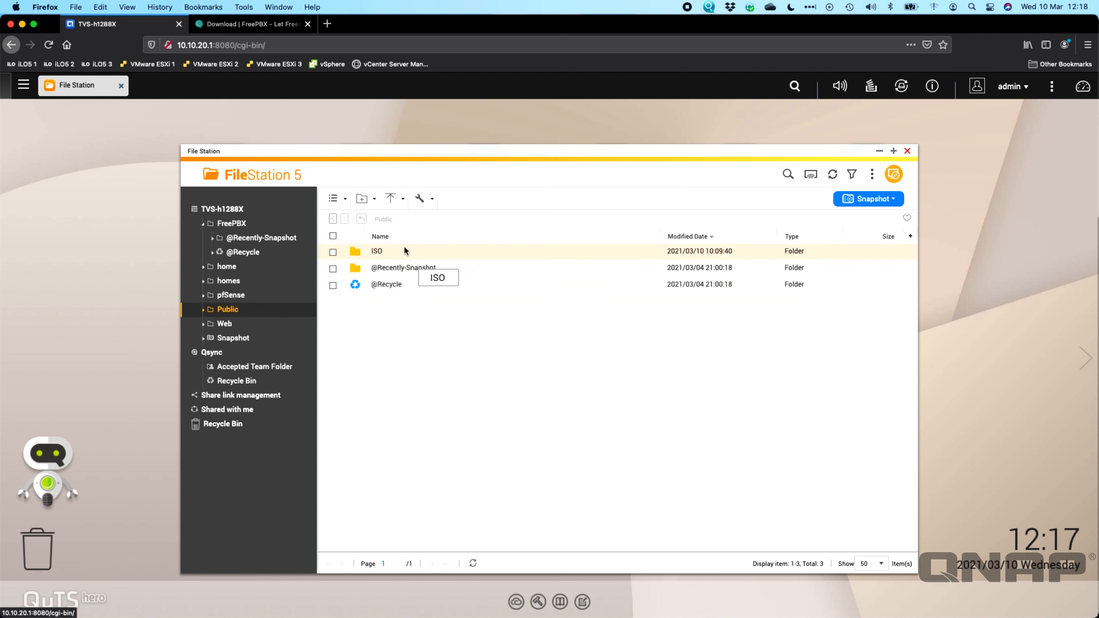
{"action": "left_click", "coordinate": [379, 252]}
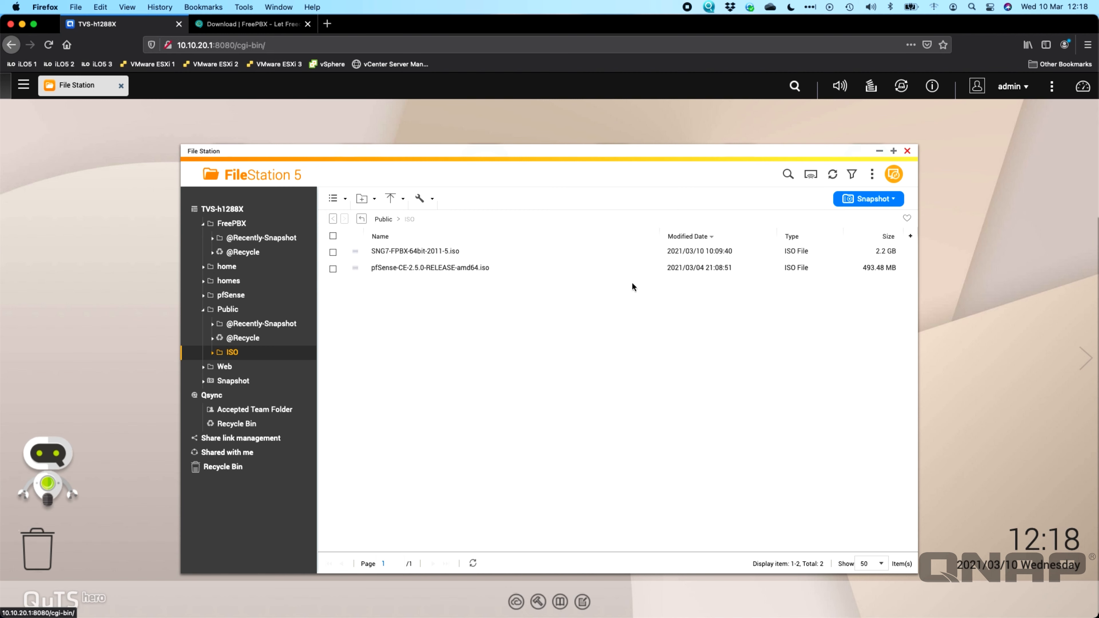
{"action": "left_click", "coordinate": [907, 150]}
Step: Inspect Virtual Switch 1 (10.10.20.1) and pfSense WAN in Network & Virtual Switch, then return to Virtualization Station
{"action": "left_click", "coordinate": [754, 285]}
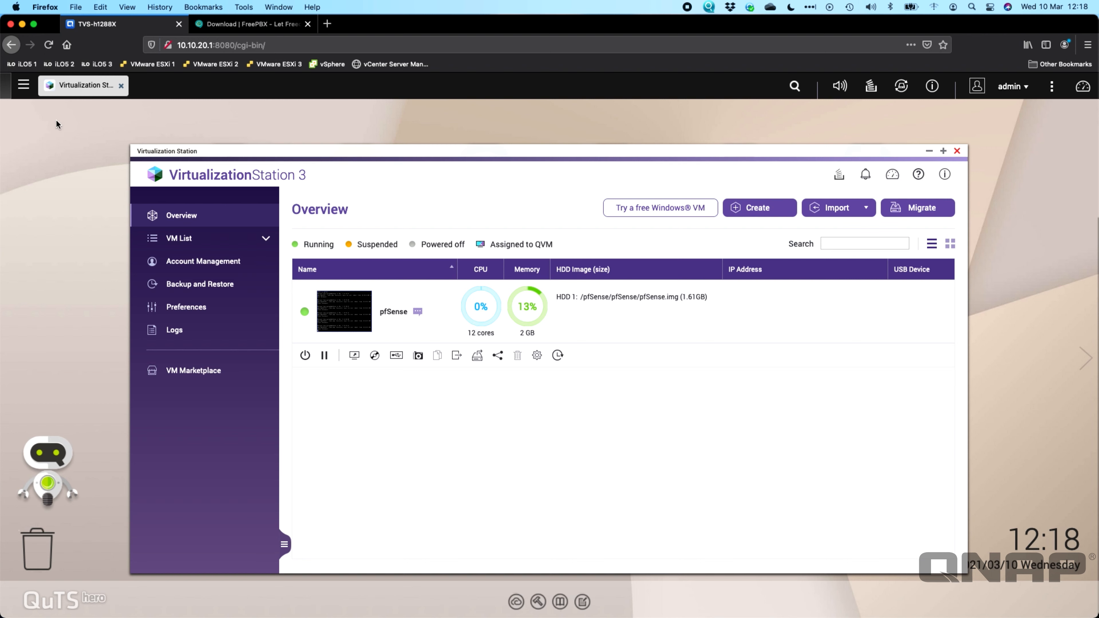
{"action": "left_click", "coordinate": [25, 85]}
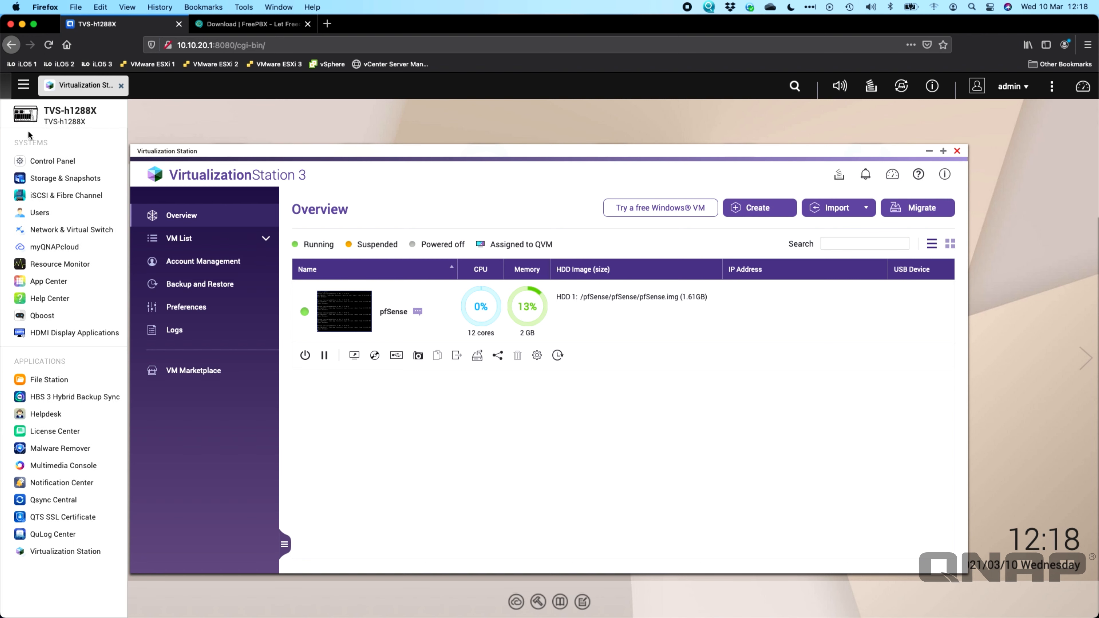
{"action": "left_click", "coordinate": [57, 229]}
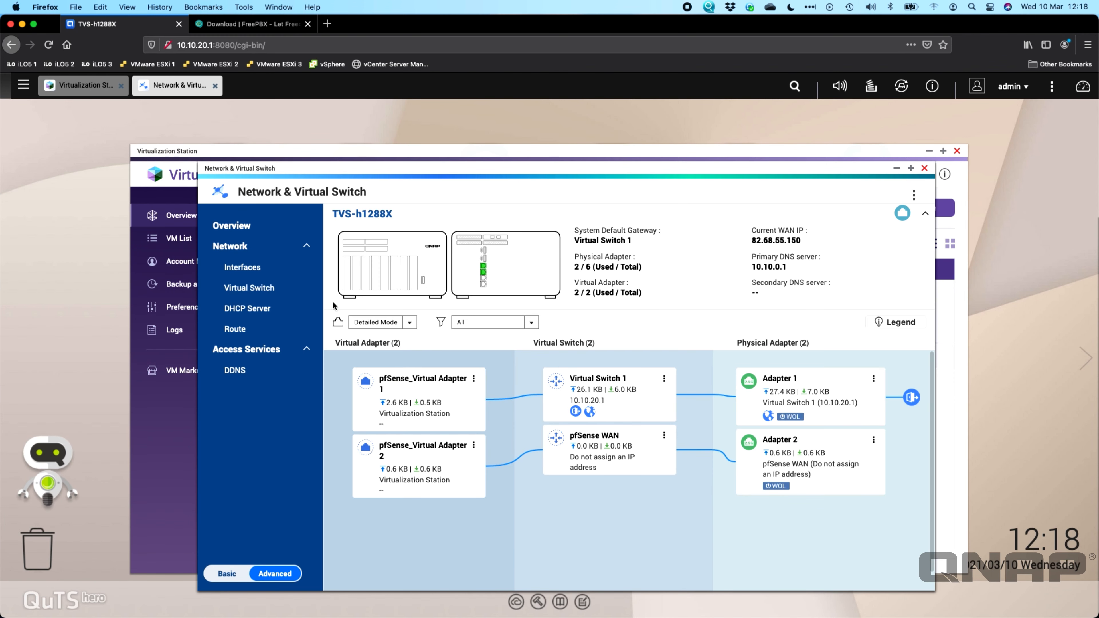
{"action": "left_click", "coordinate": [277, 288]}
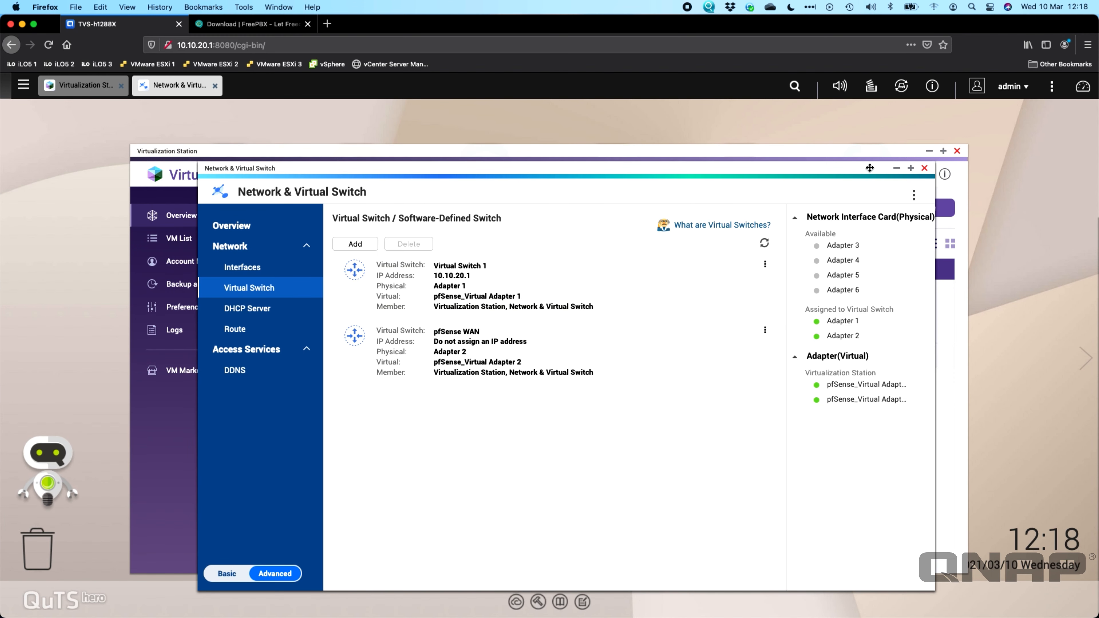
{"action": "left_click", "coordinate": [911, 169]}
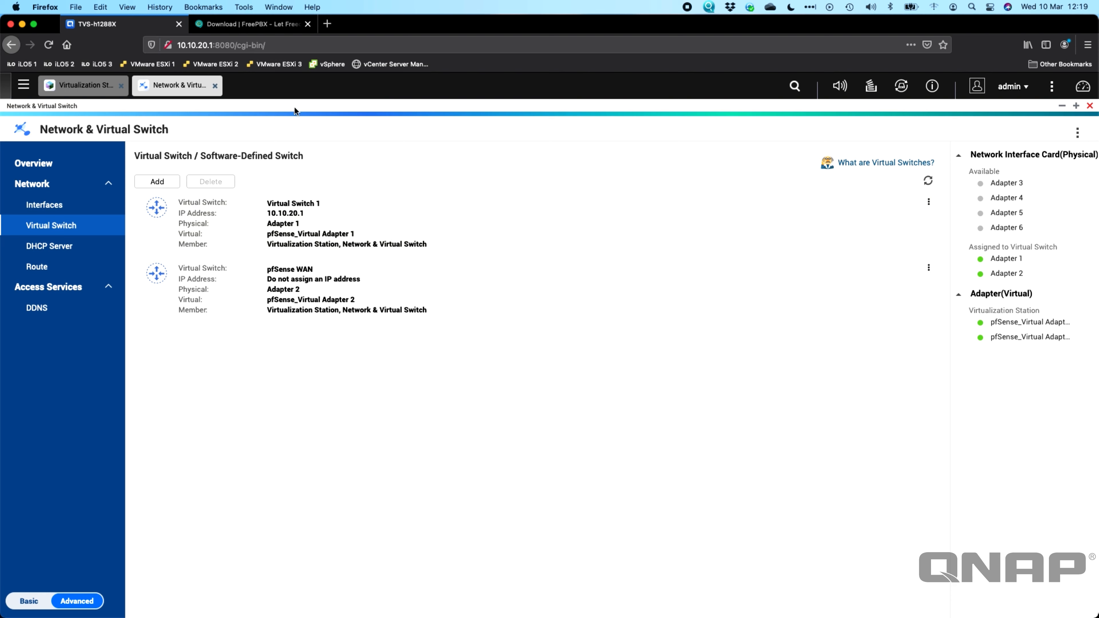
{"action": "left_click", "coordinate": [82, 89]}
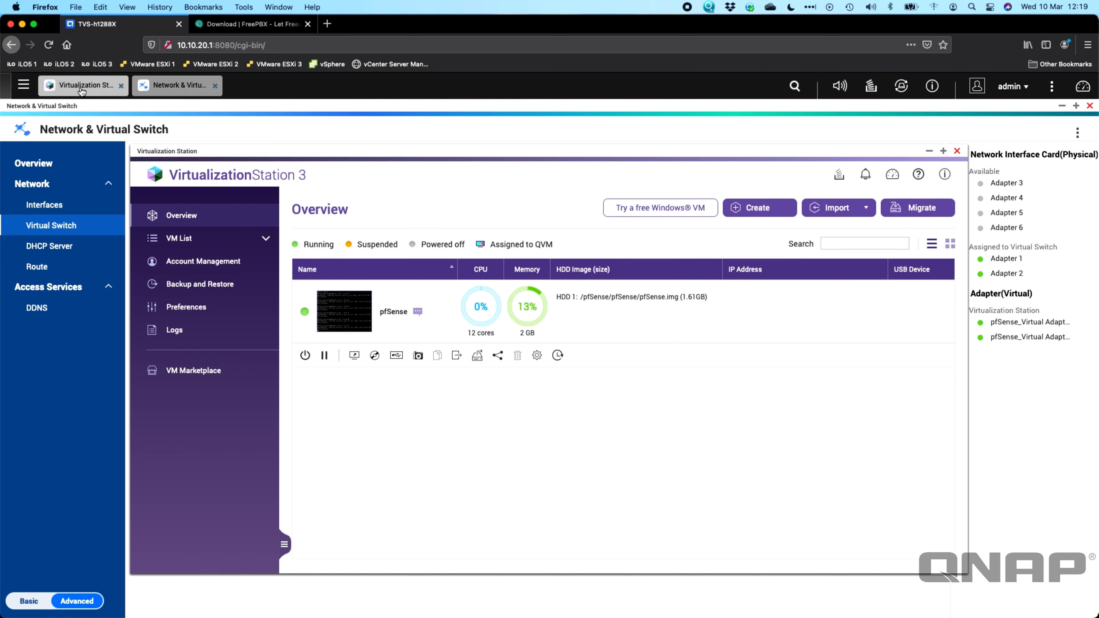
Step: Start a new VM named FreePBX with OS type Linux, version CentOS 7.4
{"action": "left_click", "coordinate": [943, 151]}
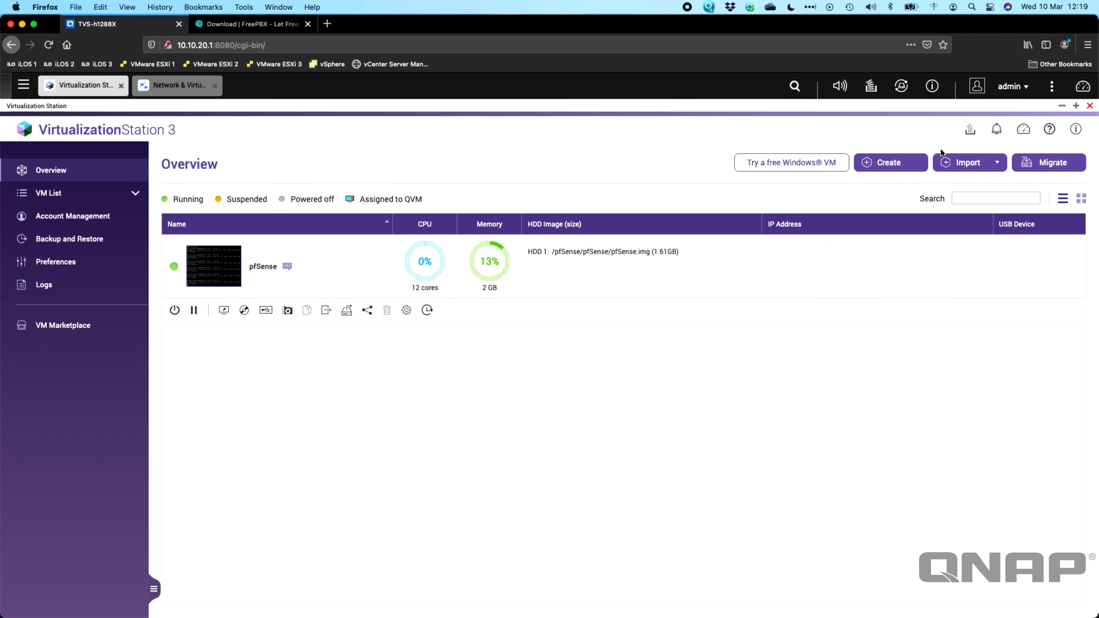
{"action": "left_click", "coordinate": [891, 165]}
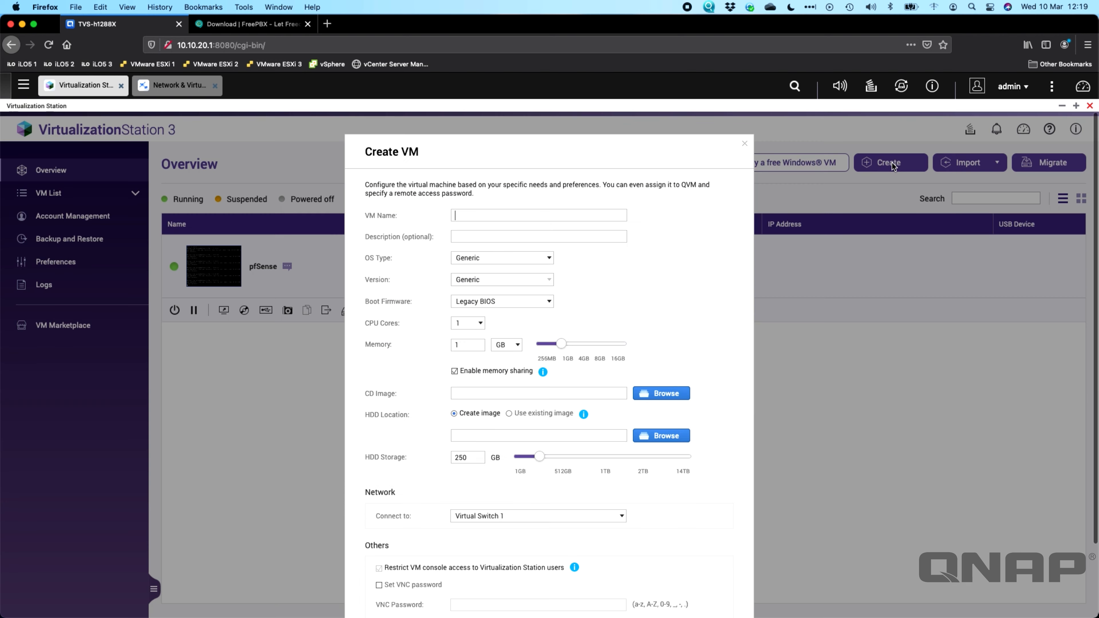
{"action": "left_click", "coordinate": [522, 215]}
{"action": "type", "text": "Free"}
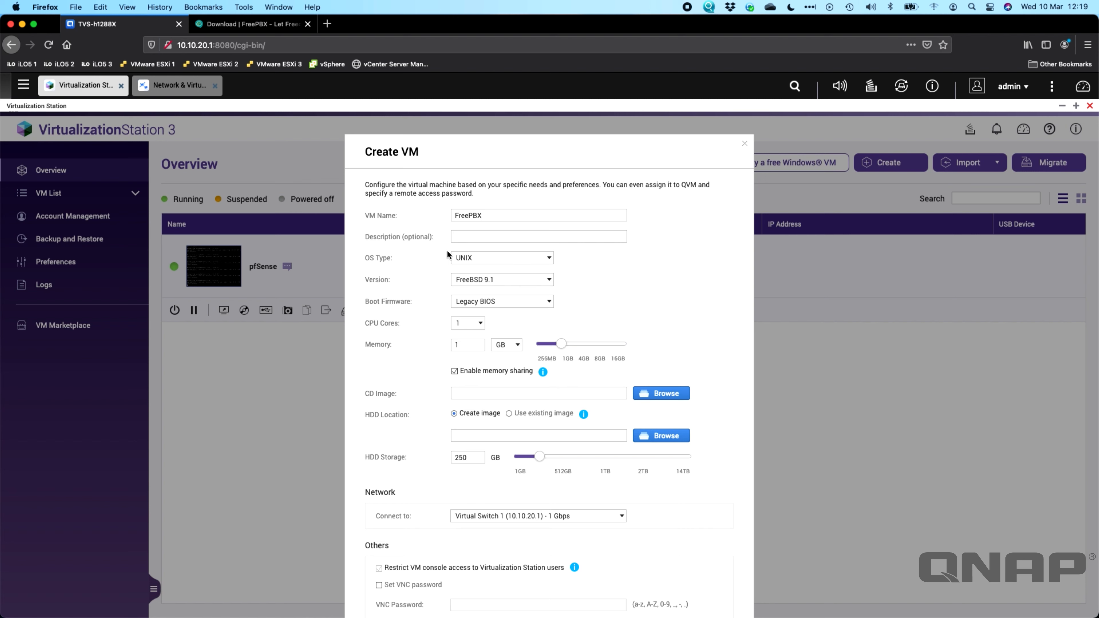
{"action": "left_click", "coordinate": [488, 261]}
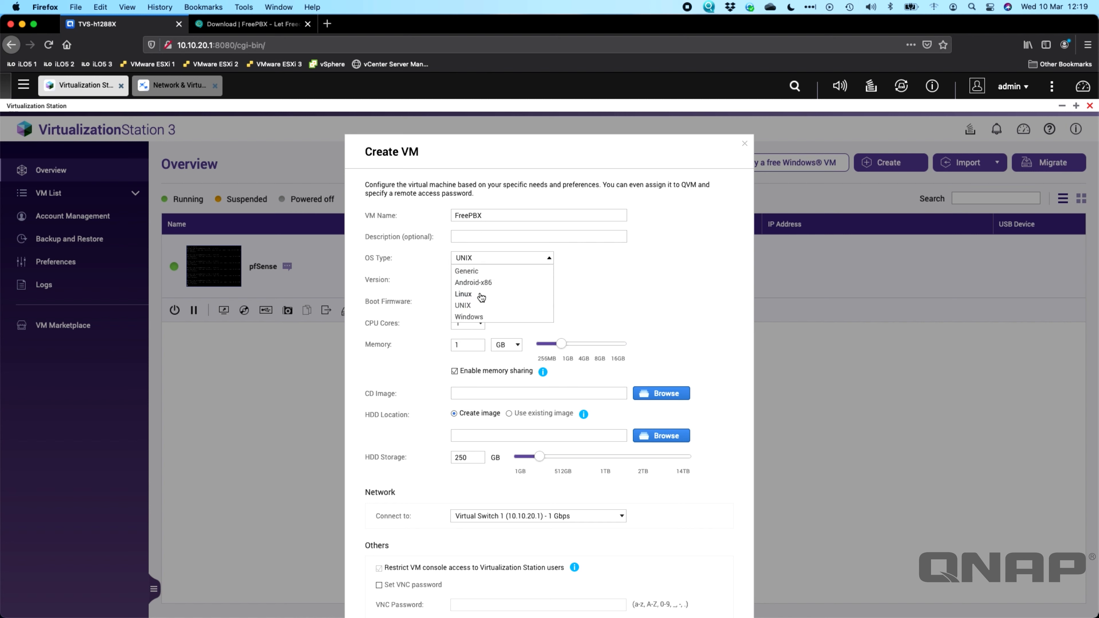
{"action": "left_click", "coordinate": [494, 292]}
{"action": "left_click", "coordinate": [498, 277]}
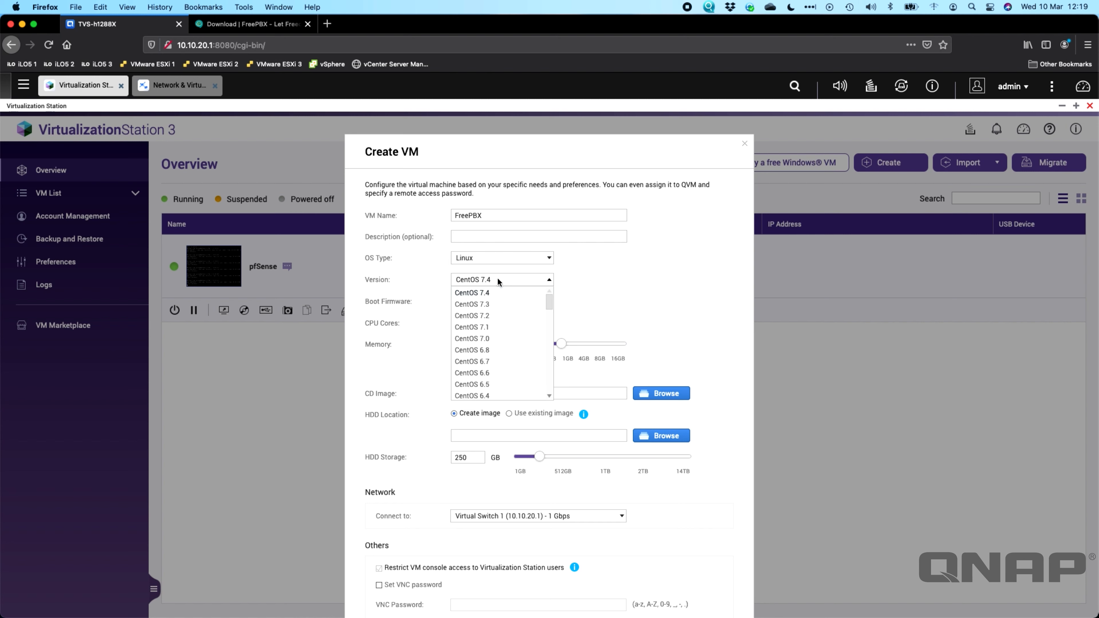
{"action": "left_click", "coordinate": [585, 269]}
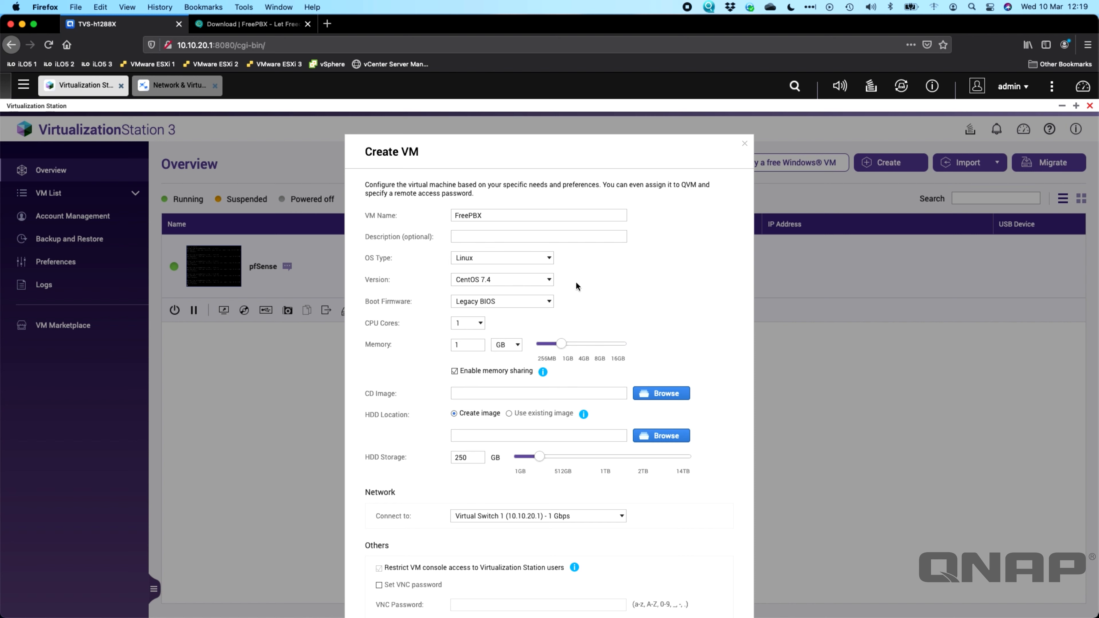
Step: Give the VM 12 CPU cores and 2 GB memory with memory sharing off
{"action": "left_click", "coordinate": [473, 323]}
{"action": "scroll", "coordinate": [461, 377], "scroll_direction": "down", "scroll_amount": 2}
{"action": "left_click", "coordinate": [462, 439]}
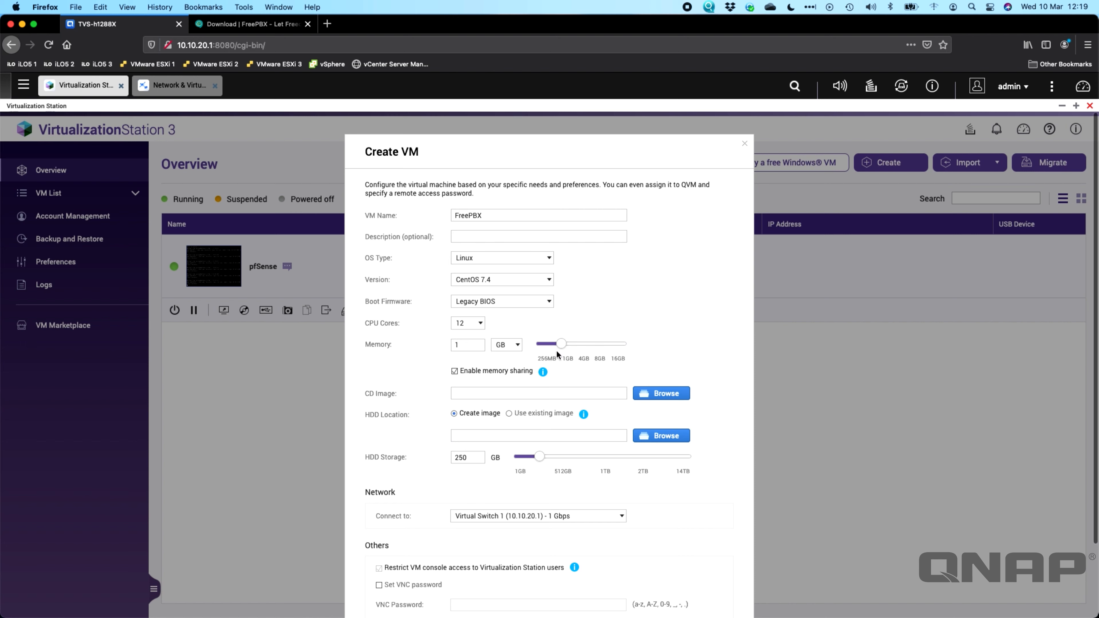
{"action": "left_click", "coordinate": [475, 340]}
{"action": "key", "text": "BackSpace"}
{"action": "type", "text": "2"}
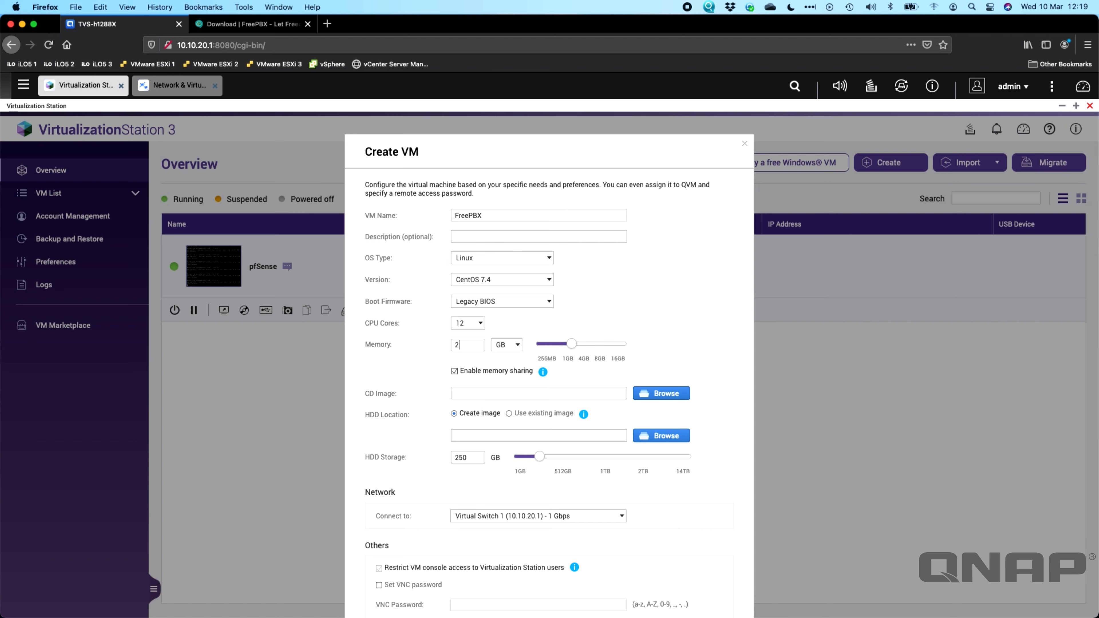
{"action": "left_click", "coordinate": [464, 373]}
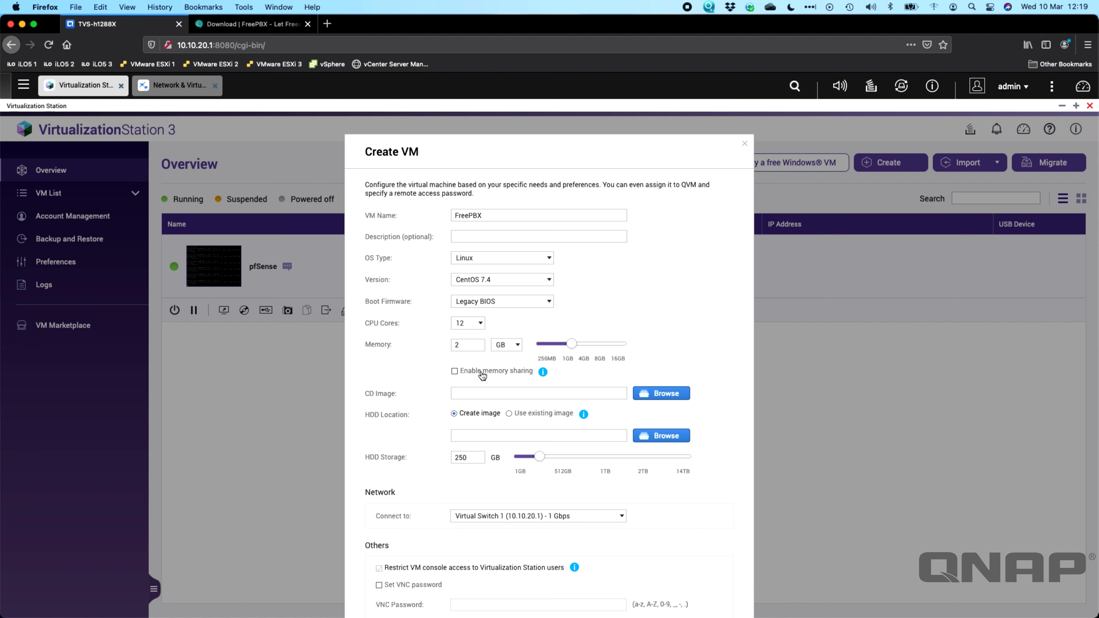
Step: Use Public/ISO/SNG7-FPBX-64bit-2011-5.iso as the VM's CD image
{"action": "left_click", "coordinate": [659, 394]}
{"action": "double_click", "coordinate": [442, 256]}
{"action": "double_click", "coordinate": [450, 284]}
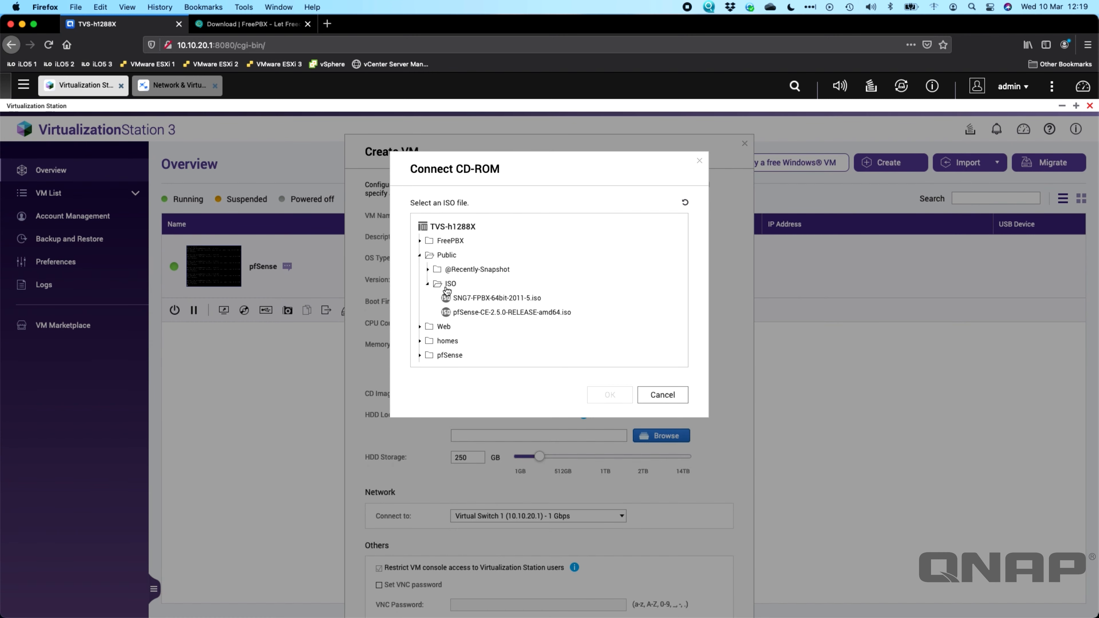
{"action": "left_click", "coordinate": [499, 300]}
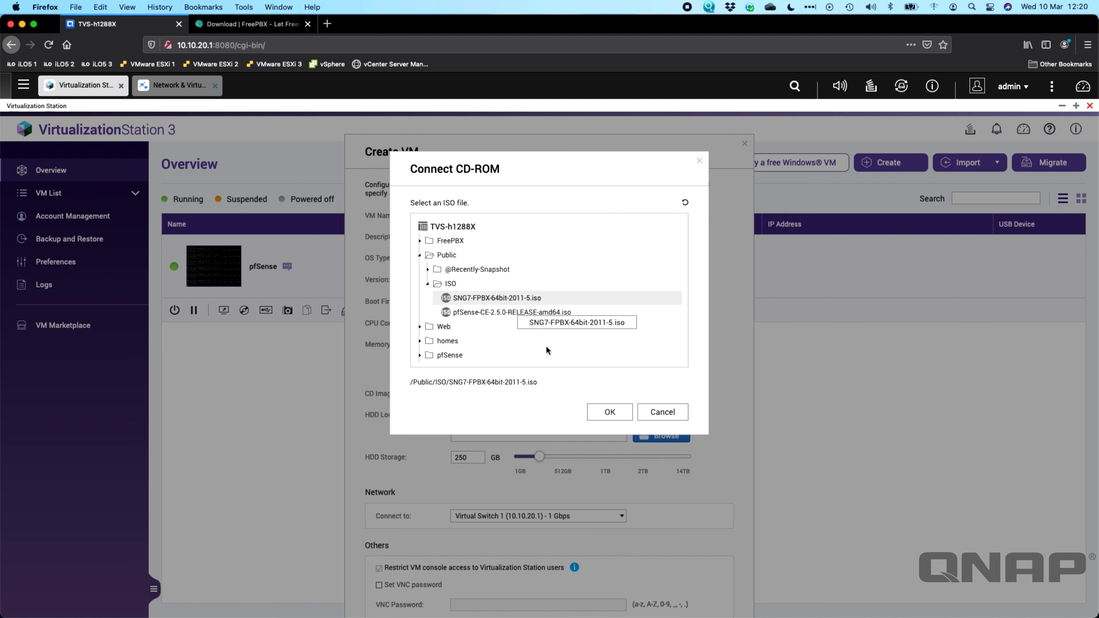
{"action": "left_click", "coordinate": [611, 401]}
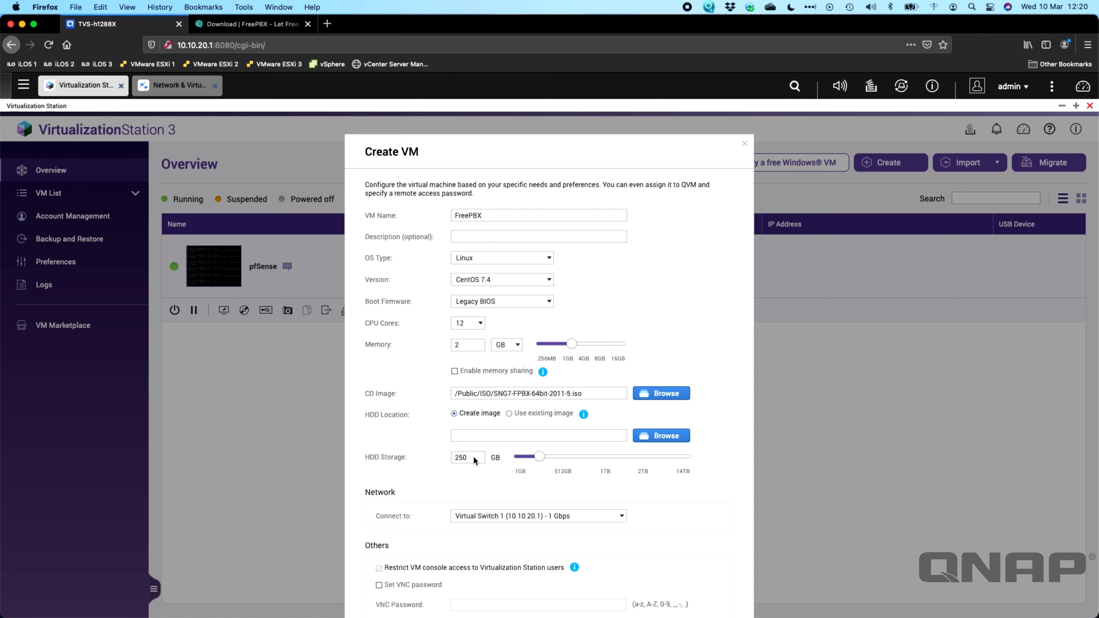
Step: Set the disk size to 150 GB and keep Virtual Switch 1 as the network
{"action": "left_click_drag", "start_coordinate": [471, 459], "coordinate": [415, 461]}
{"action": "type", "text": "150"}
{"action": "left_click", "coordinate": [622, 516]}
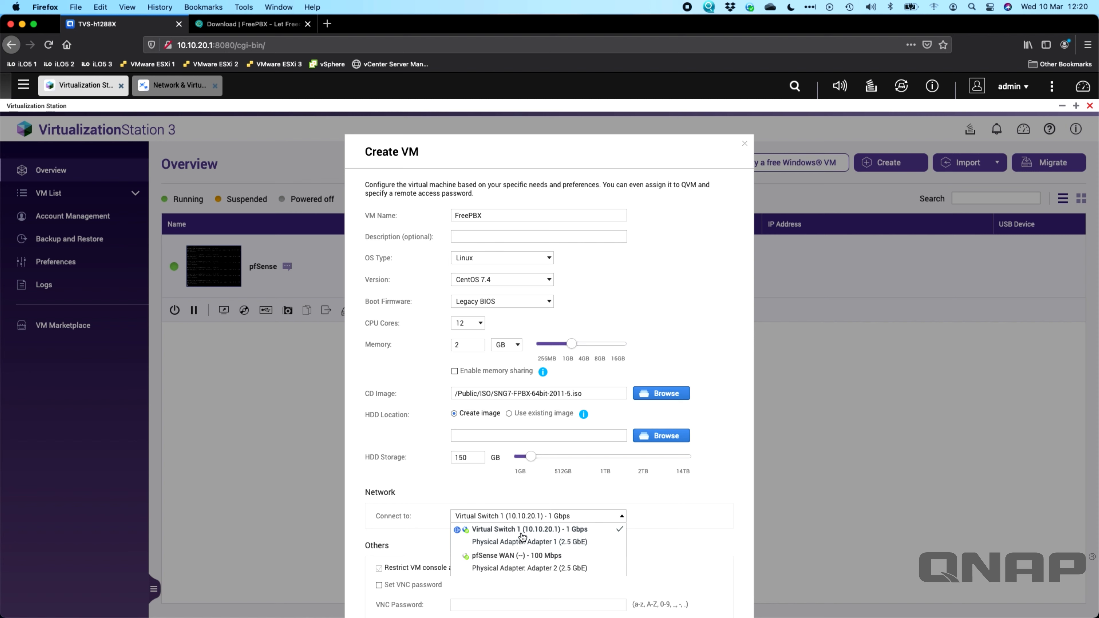
{"action": "left_click", "coordinate": [520, 511]}
{"action": "scroll", "coordinate": [632, 530], "scroll_direction": "down", "scroll_amount": 4}
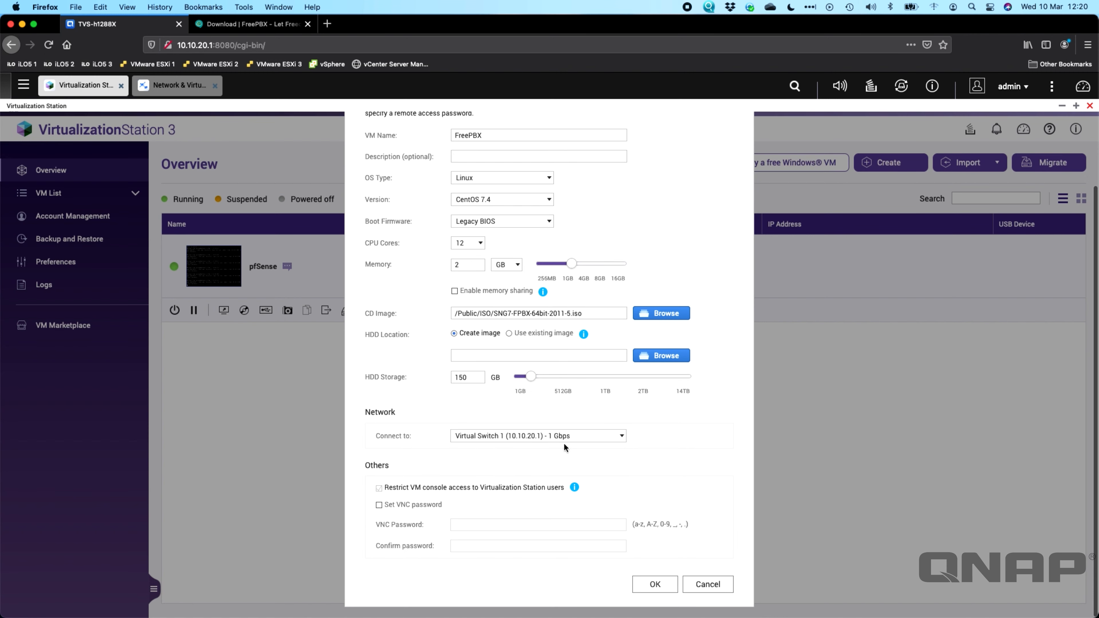
{"action": "left_click", "coordinate": [661, 588]}
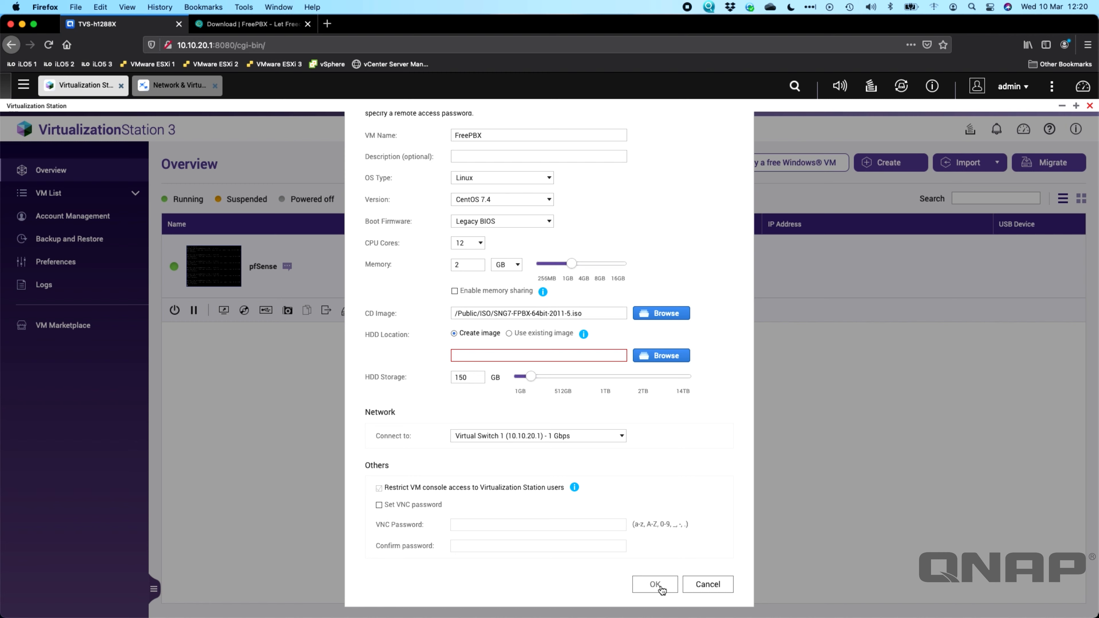
Step: Store the disk image in the FreePBX folder and create the VM
{"action": "left_click", "coordinate": [652, 357]}
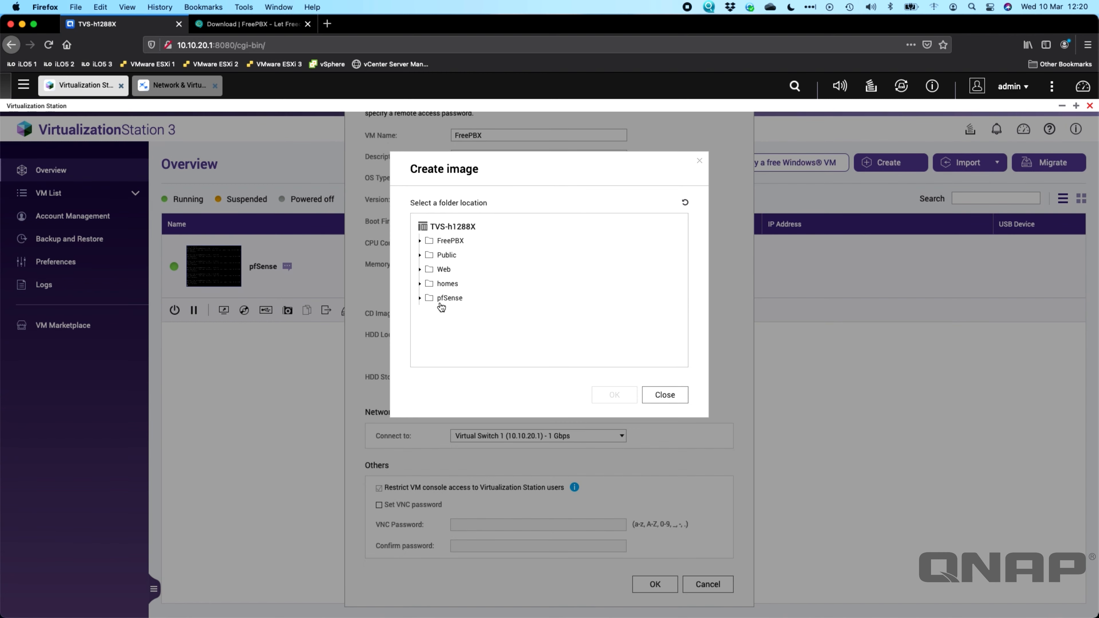
{"action": "left_click", "coordinate": [450, 242]}
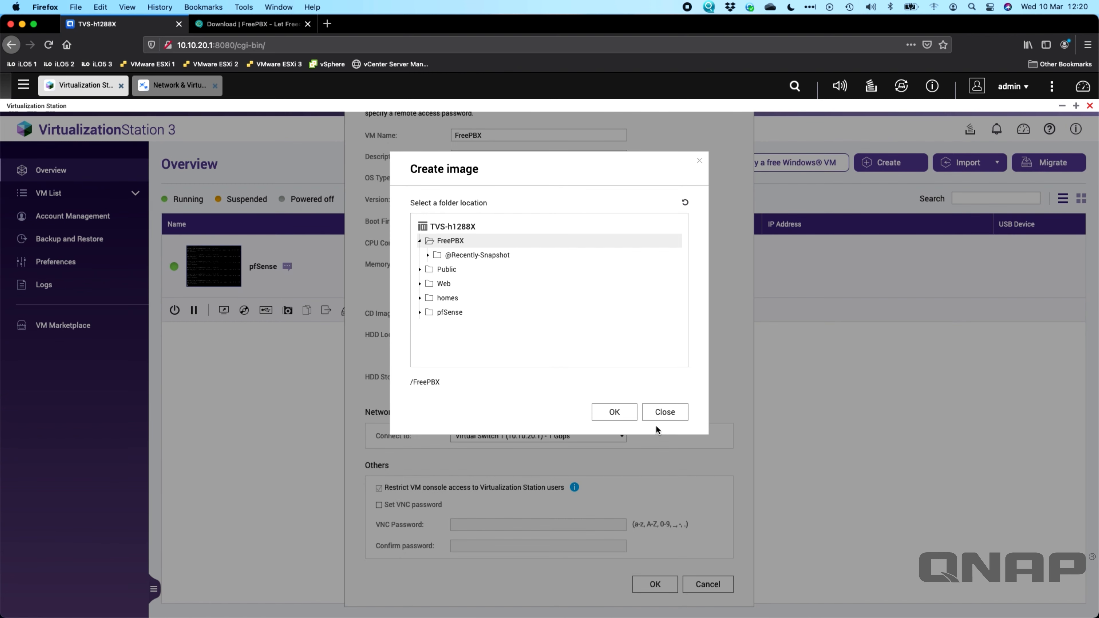
{"action": "left_click", "coordinate": [612, 412]}
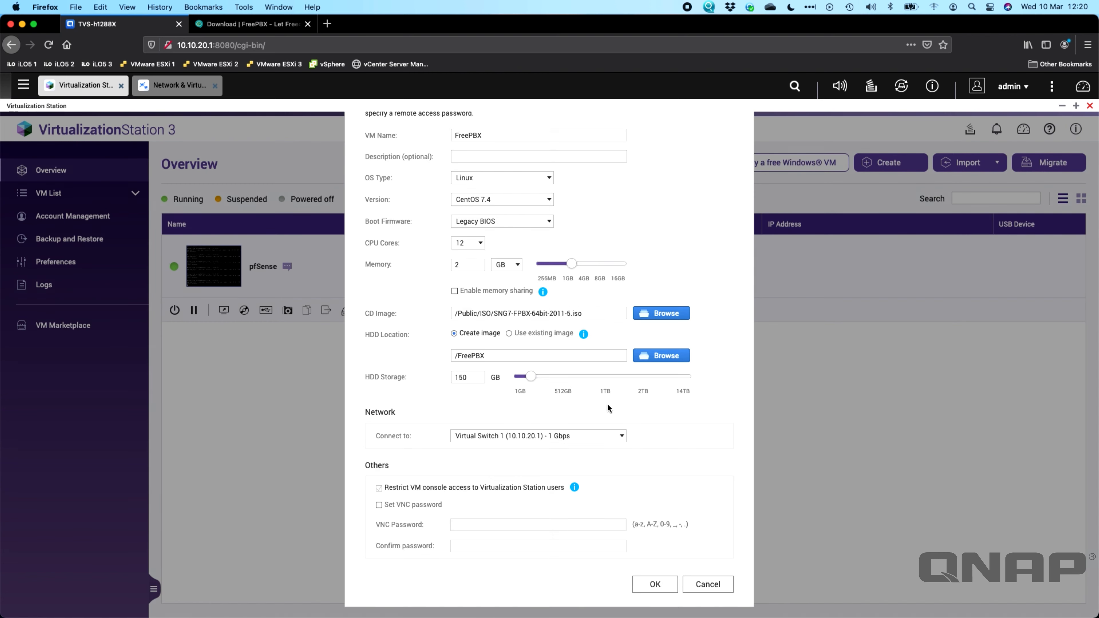
{"action": "left_click", "coordinate": [655, 586]}
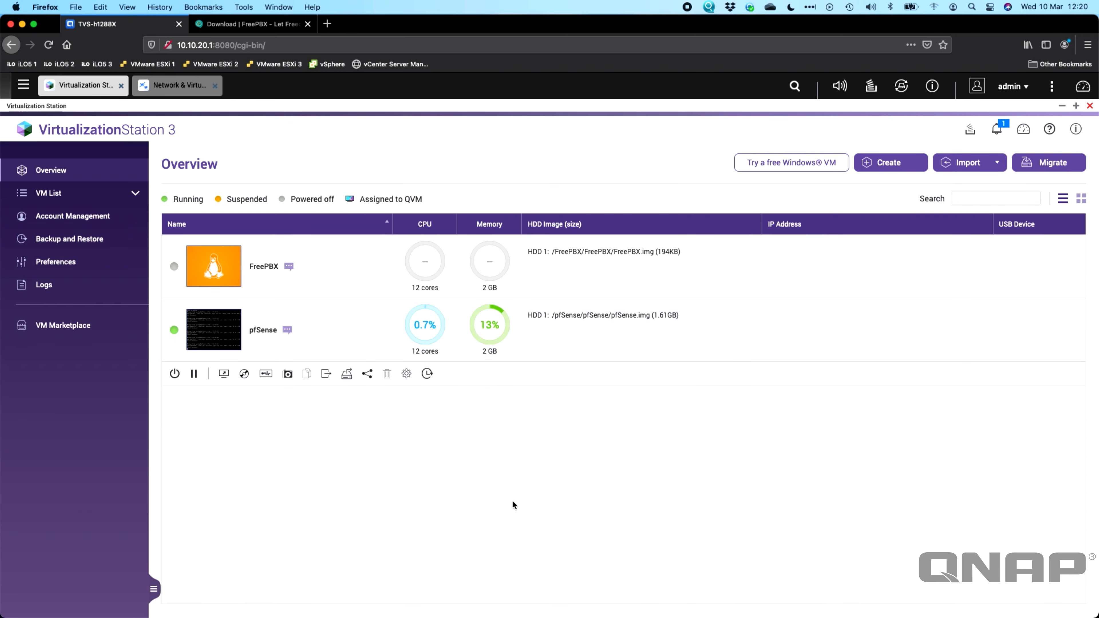
Step: Open the FreePBX VM's console and start the VM to reach the SangomaOS boot menu
{"action": "left_click", "coordinate": [373, 274]}
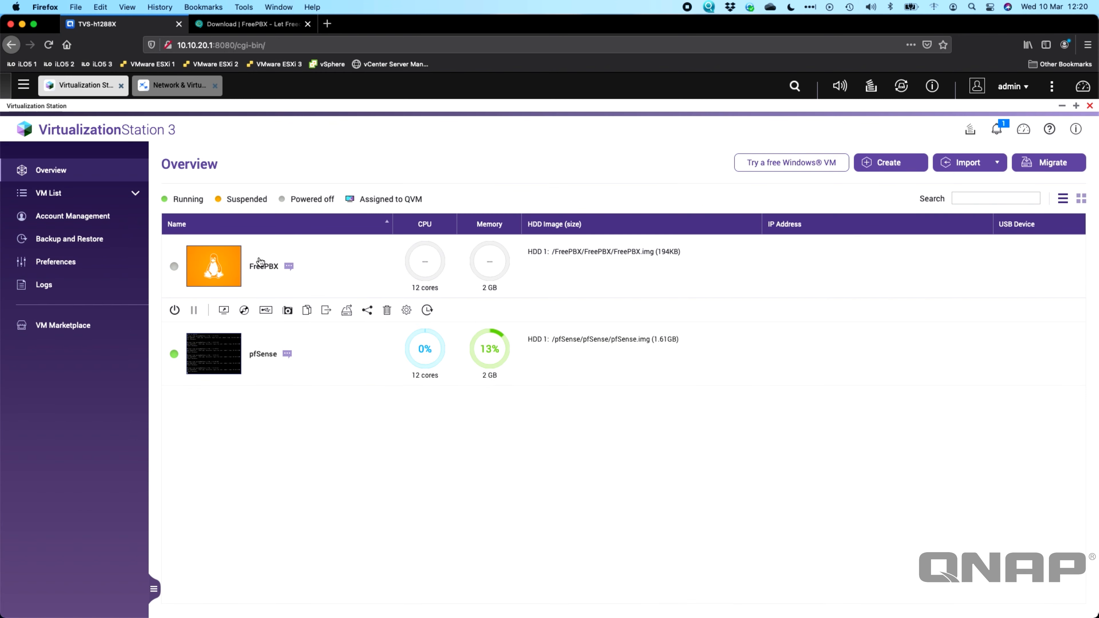
{"action": "left_click", "coordinate": [225, 272]}
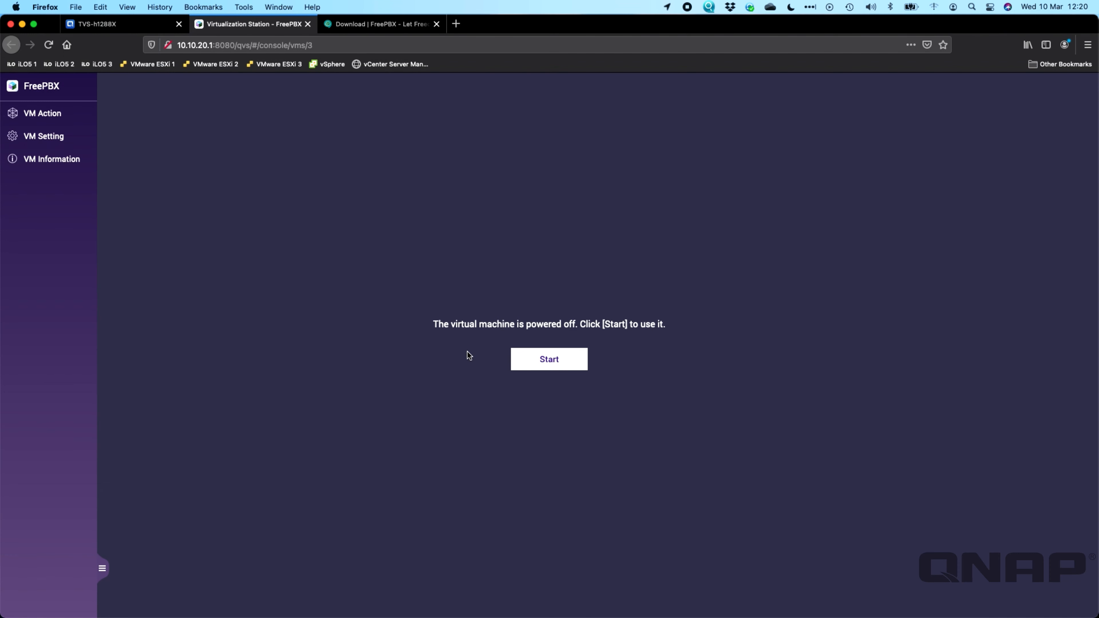
{"action": "left_click", "coordinate": [539, 364]}
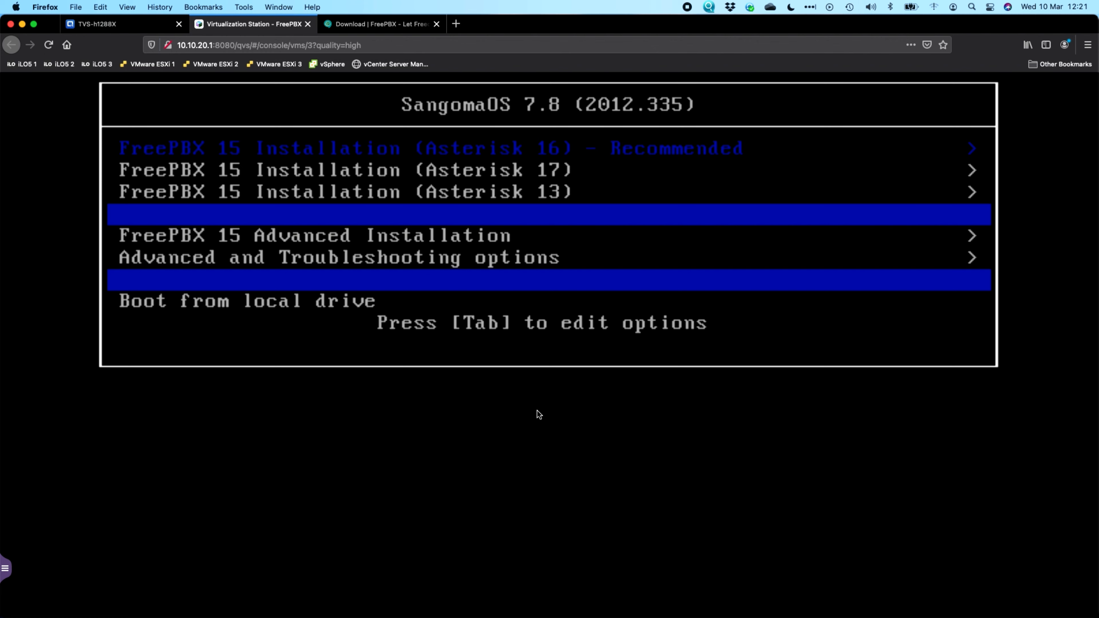
Step: Choose FreePBX 15 (Asterisk 16), Graphical Installation - Output to VGA, then FreePBX Standard
{"action": "key", "text": "Return"}
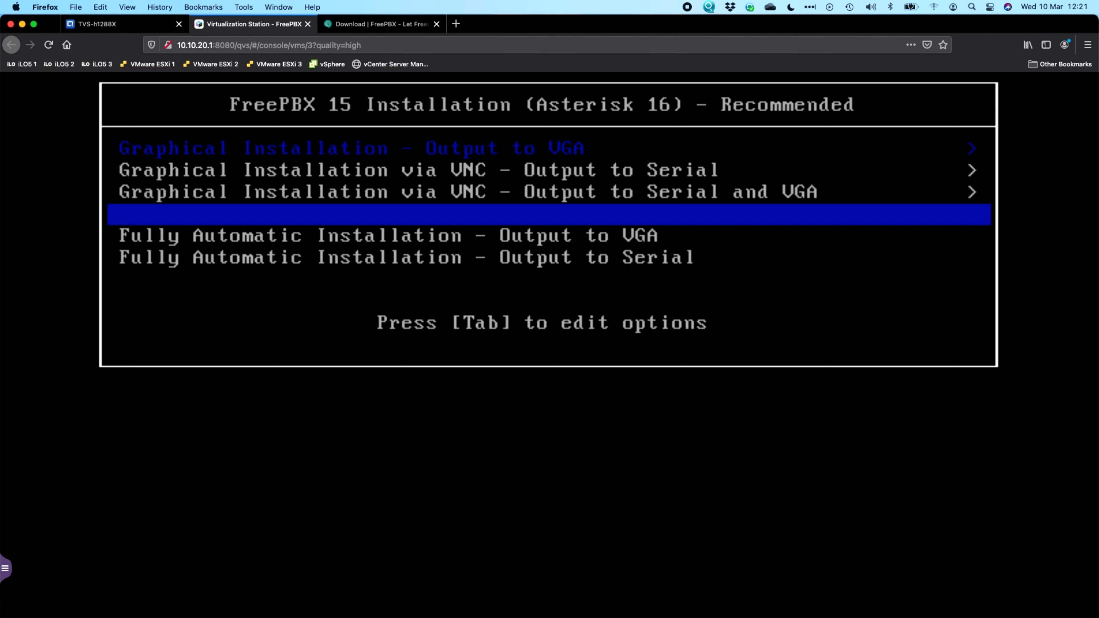
{"action": "key", "text": "Return"}
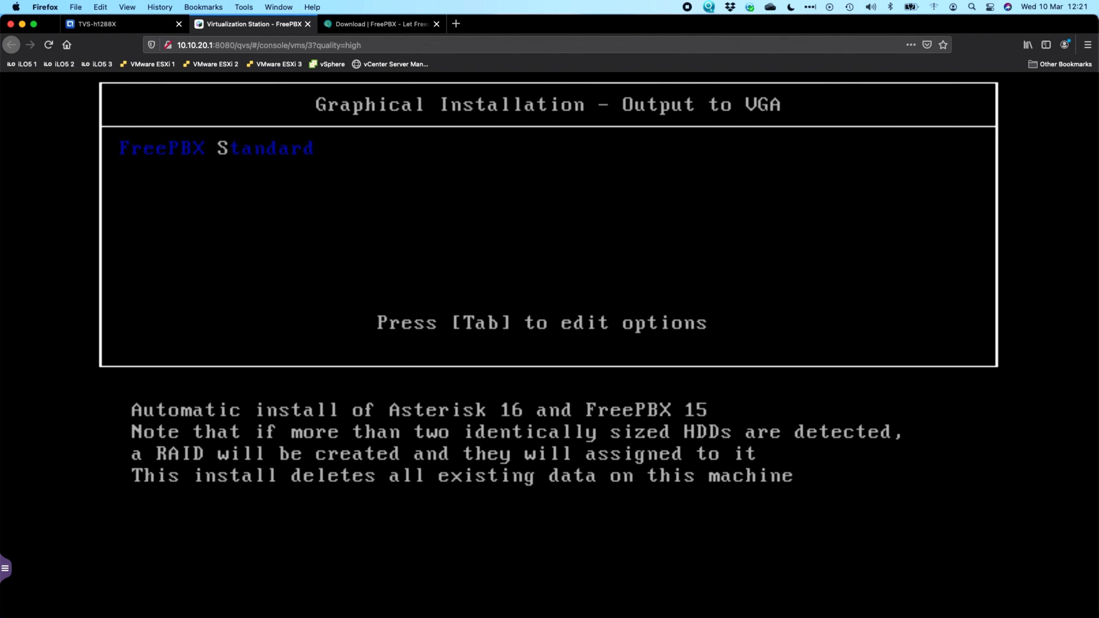
{"action": "key", "text": "Return"}
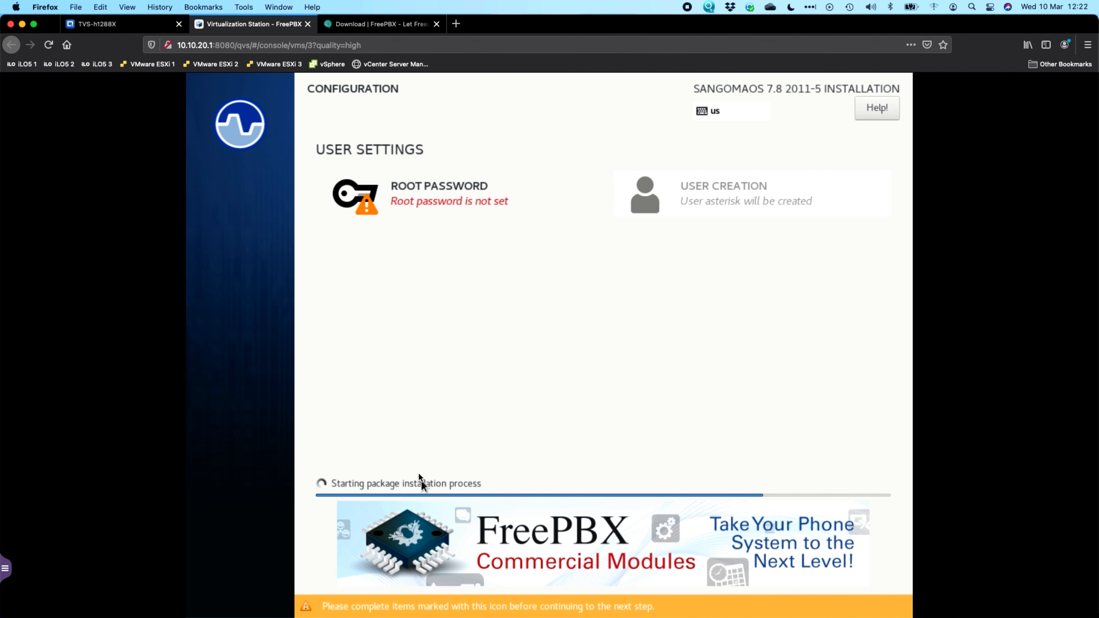
Step: Enter and confirm the root password in the installer, then save it
{"action": "left_click", "coordinate": [416, 203]}
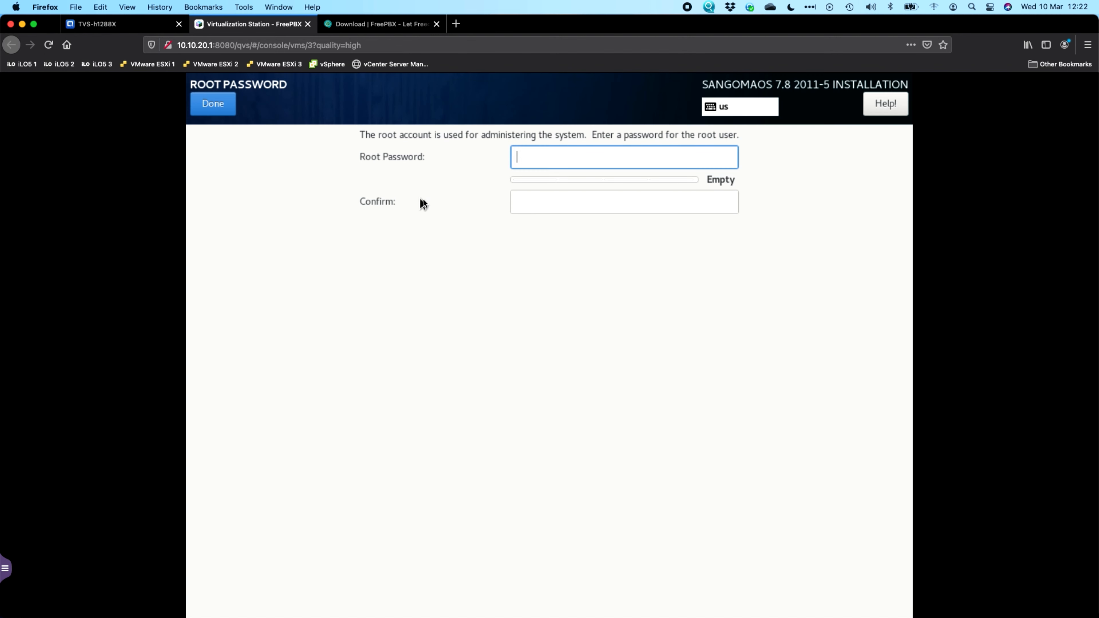
{"action": "type", "text": "******"}
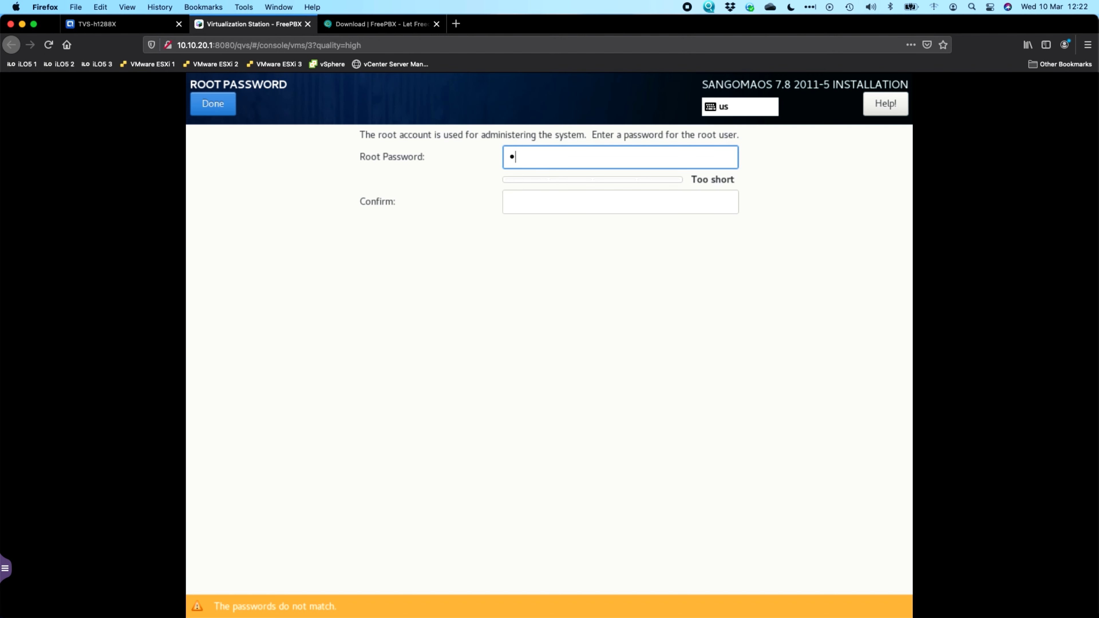
{"action": "type", "text": "****"}
{"action": "key", "text": "Tab"}
{"action": "type", "text": "**********"}
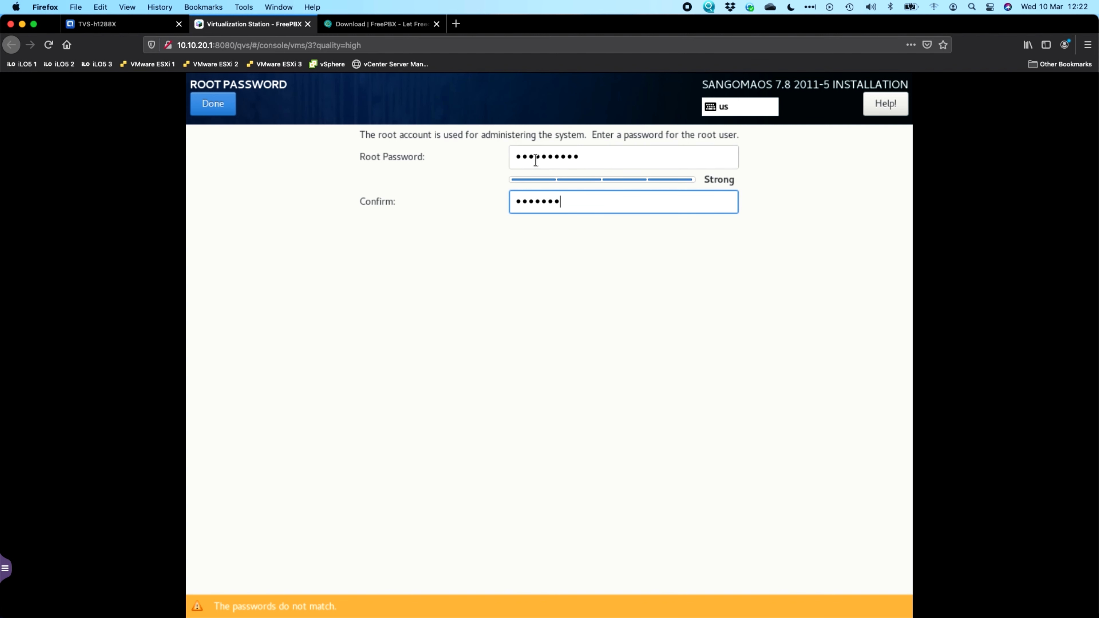
{"action": "type", "text": "*"}
{"action": "key", "text": "BackSpace"}
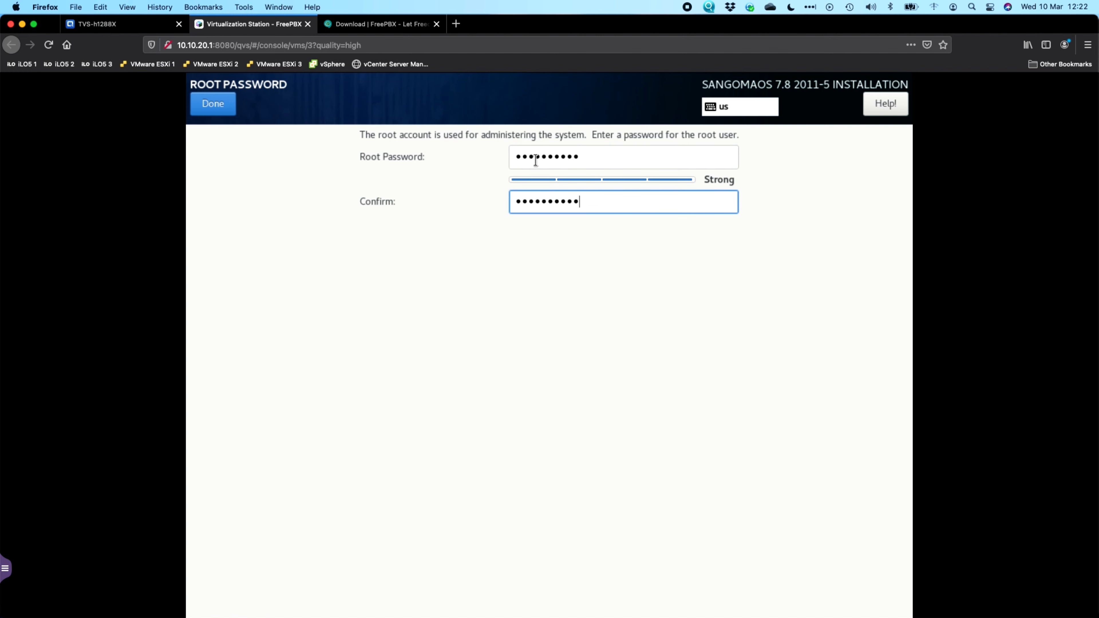
{"action": "left_click", "coordinate": [222, 103]}
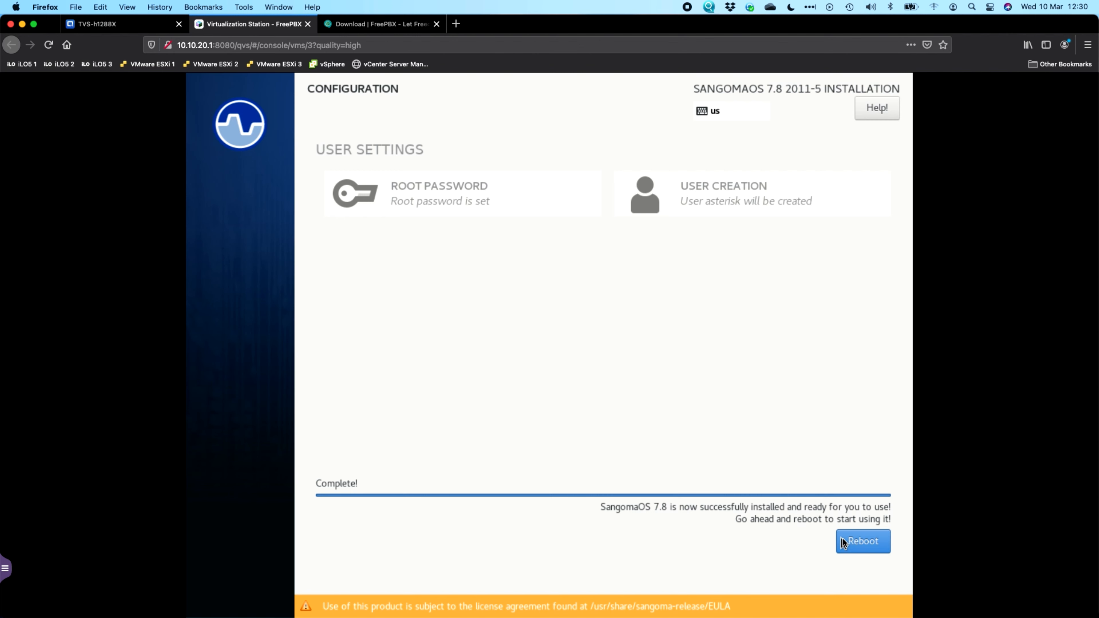
Step: Reboot the installed FreePBX VM and enter root at the freepbx login prompt
{"action": "left_click", "coordinate": [859, 542]}
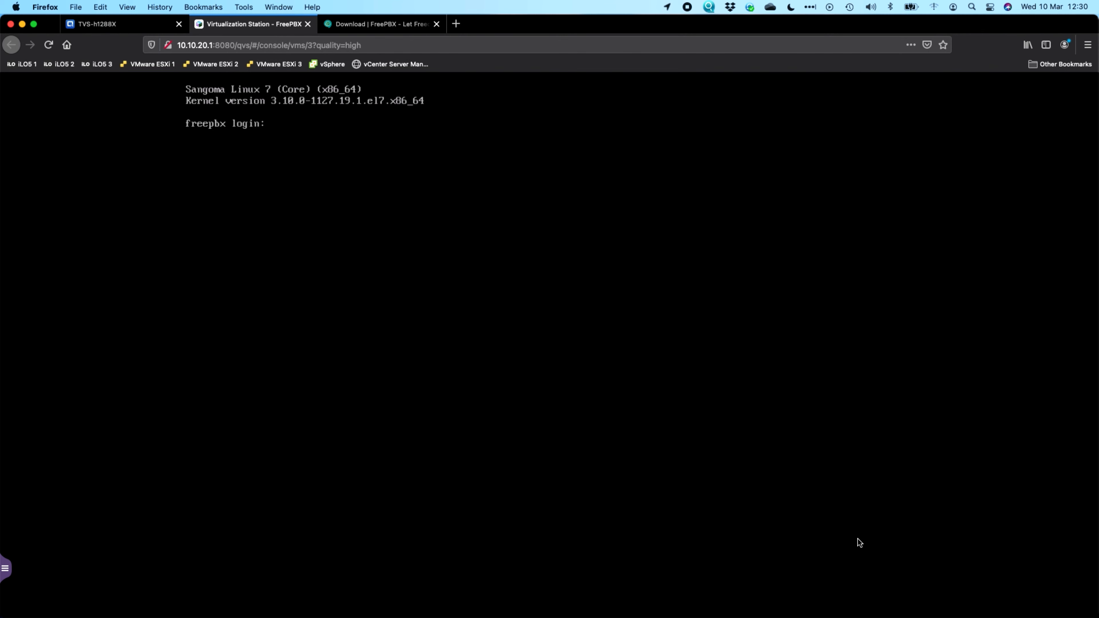
{"action": "type", "text": "root"}
{"action": "key", "text": "Return"}
{"action": "key", "text": "Return"}
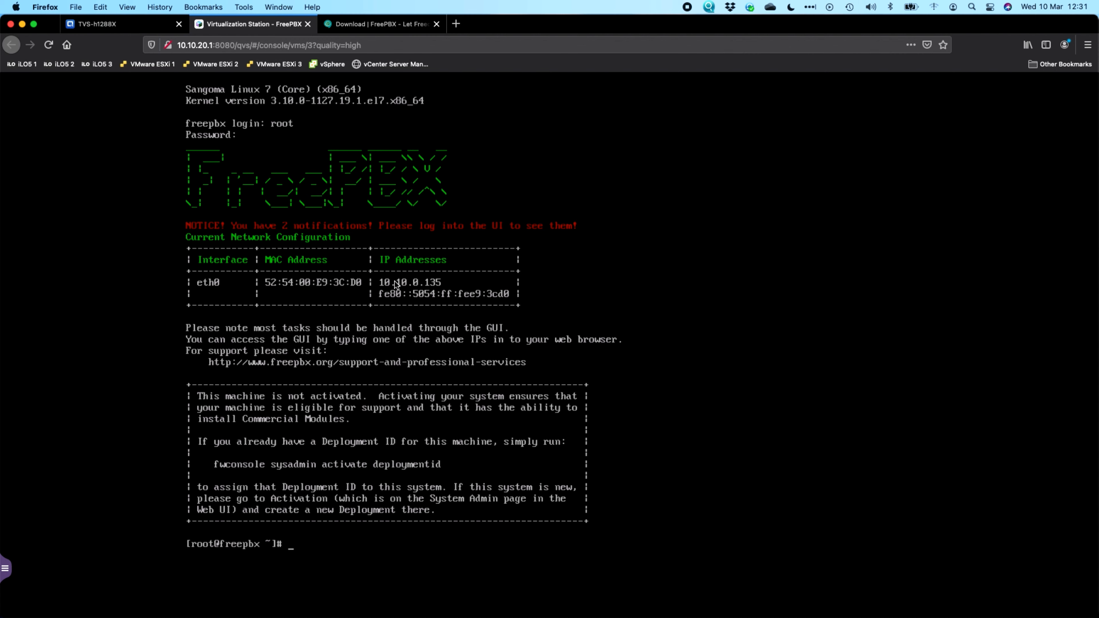
Step: Load the FreePBX web interface at 10.10.0.135 in a new tab, then return to the VM console
{"action": "left_click", "coordinate": [456, 24]}
{"action": "type", "text": "10.1"}
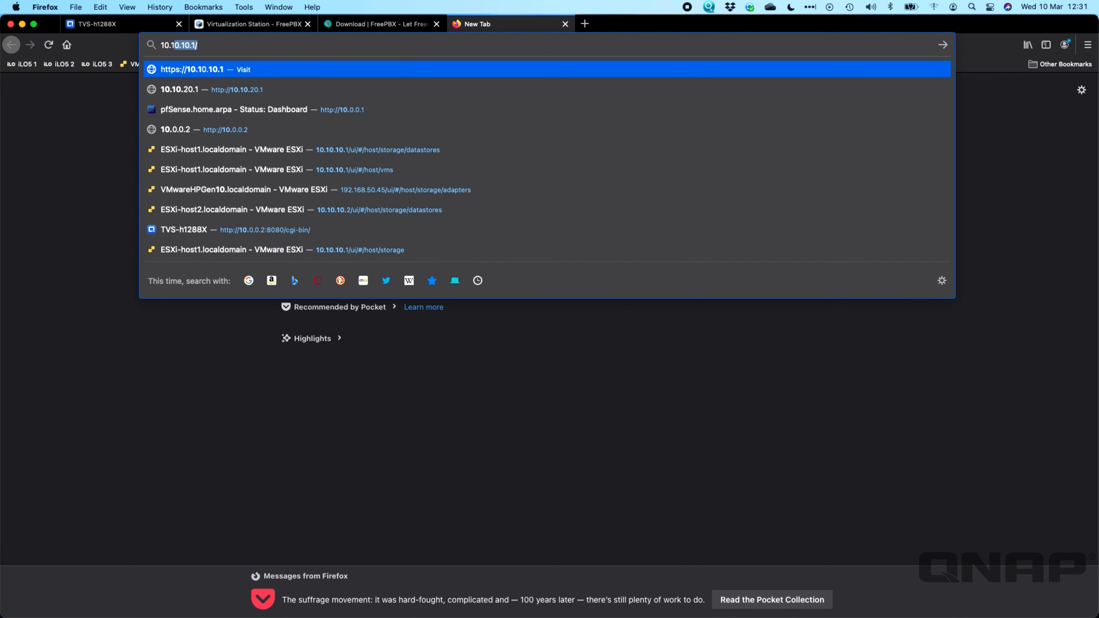
{"action": "type", "text": "0.0.135"}
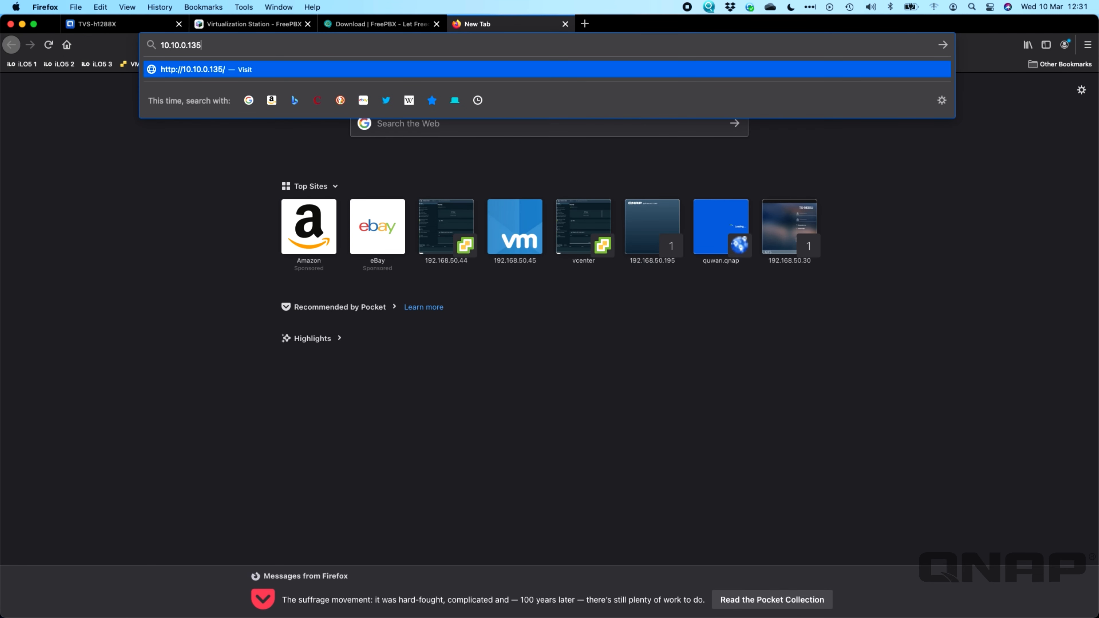
{"action": "key", "text": "Return"}
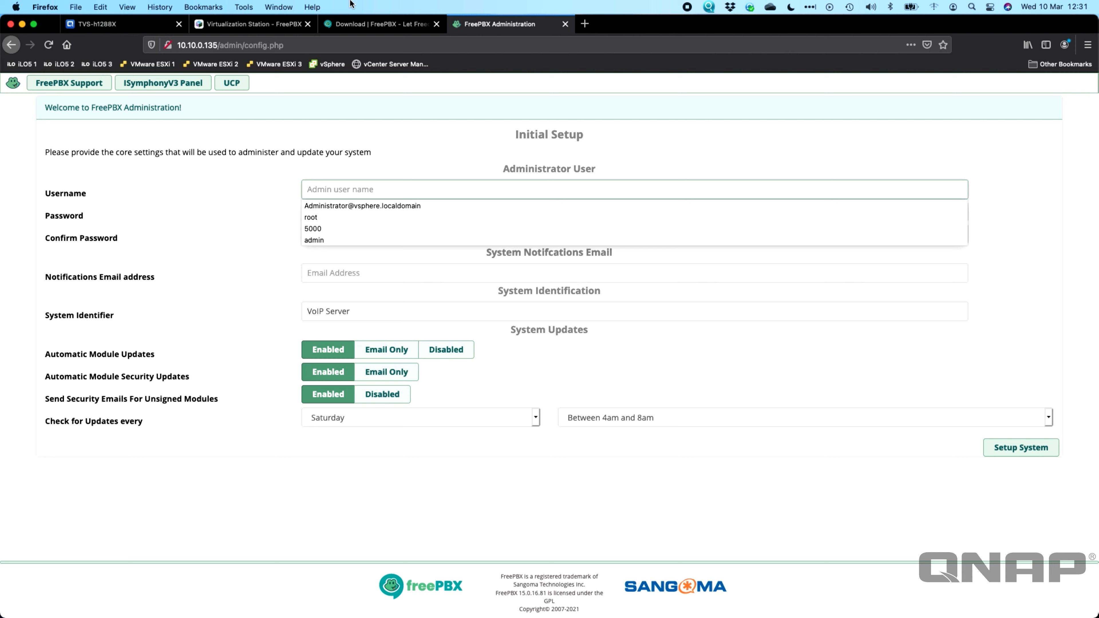
{"action": "left_click", "coordinate": [253, 127]}
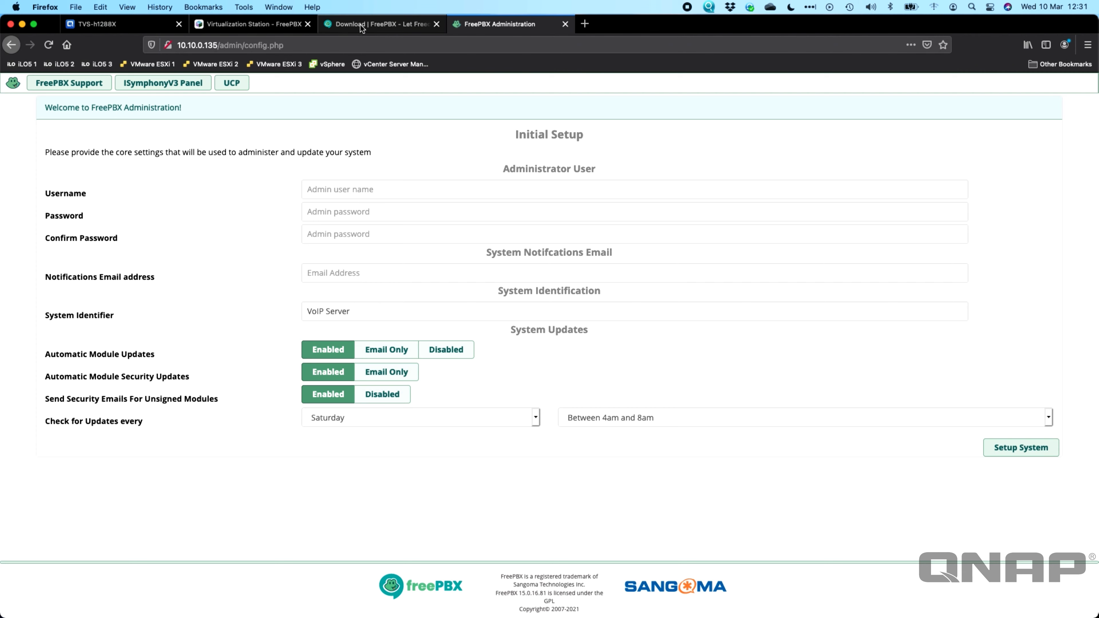
{"action": "left_click", "coordinate": [267, 26]}
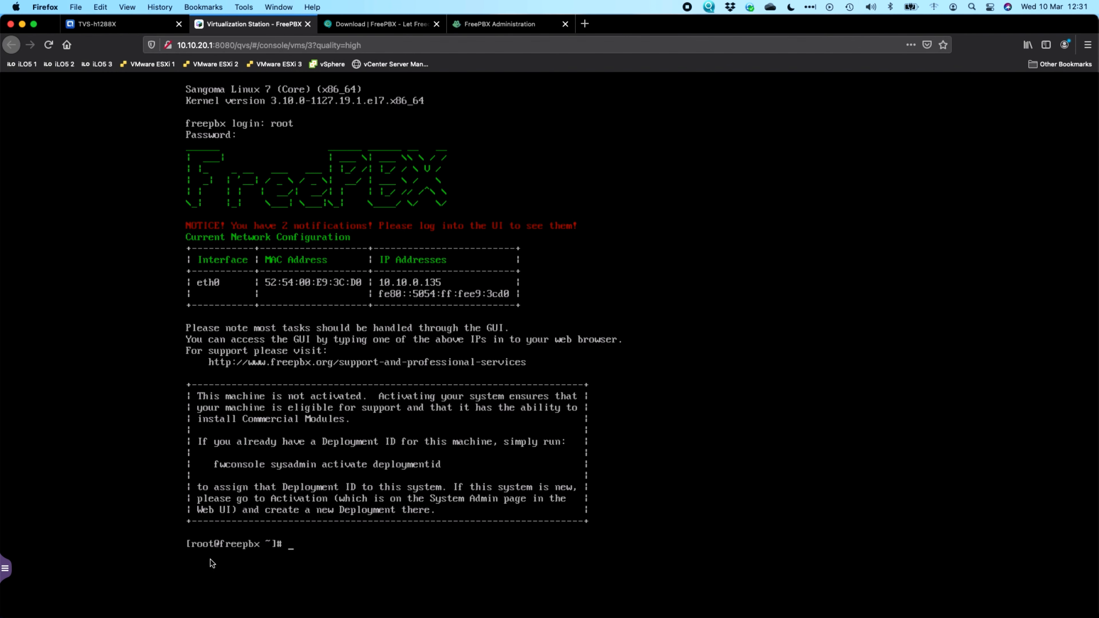
Step: Enter administrator username 'admin' with a password and matching confirmation in Initial Setup
{"action": "left_click", "coordinate": [495, 26]}
{"action": "left_click", "coordinate": [353, 184]}
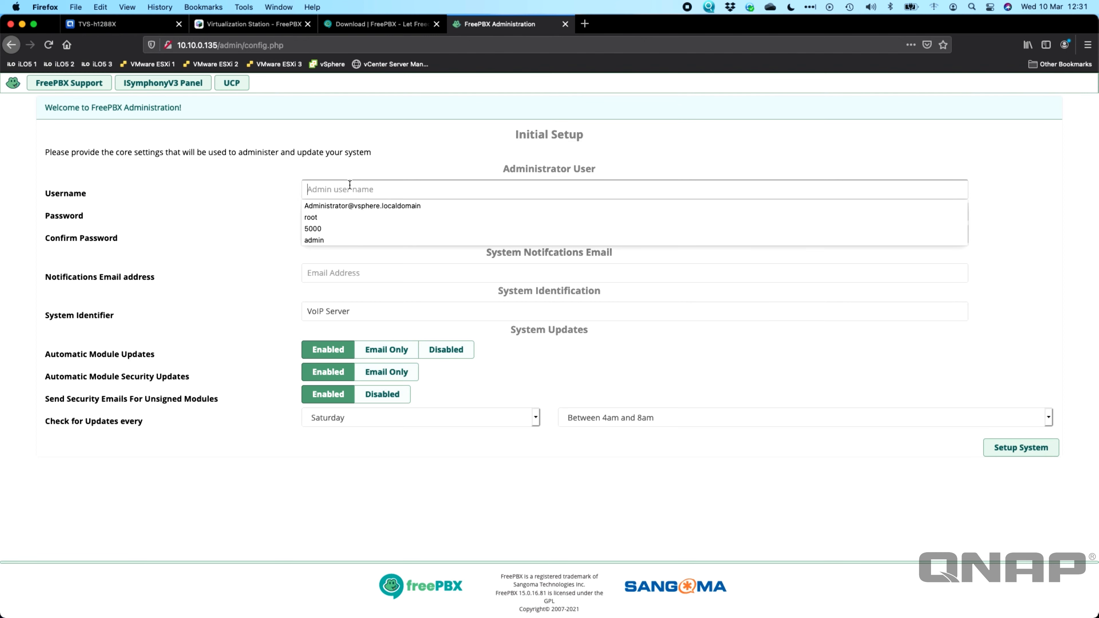
{"action": "type", "text": "admin"}
{"action": "key", "text": "Tab"}
{"action": "type", "text": "p•••••••••"}
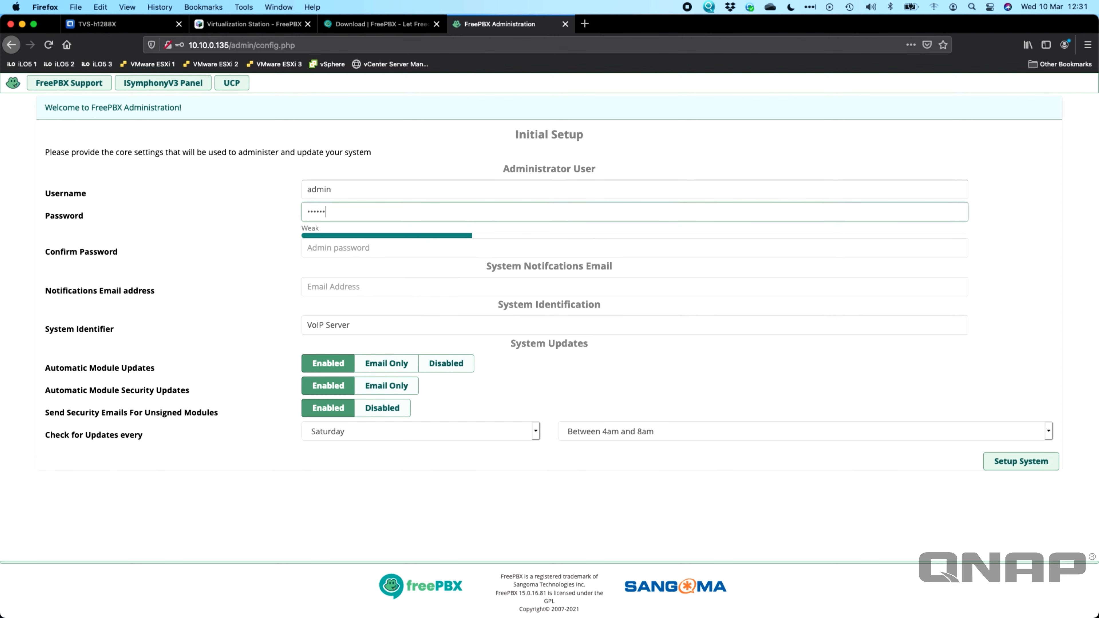
{"action": "key", "text": "Tab"}
{"action": "type", "text": "•"}
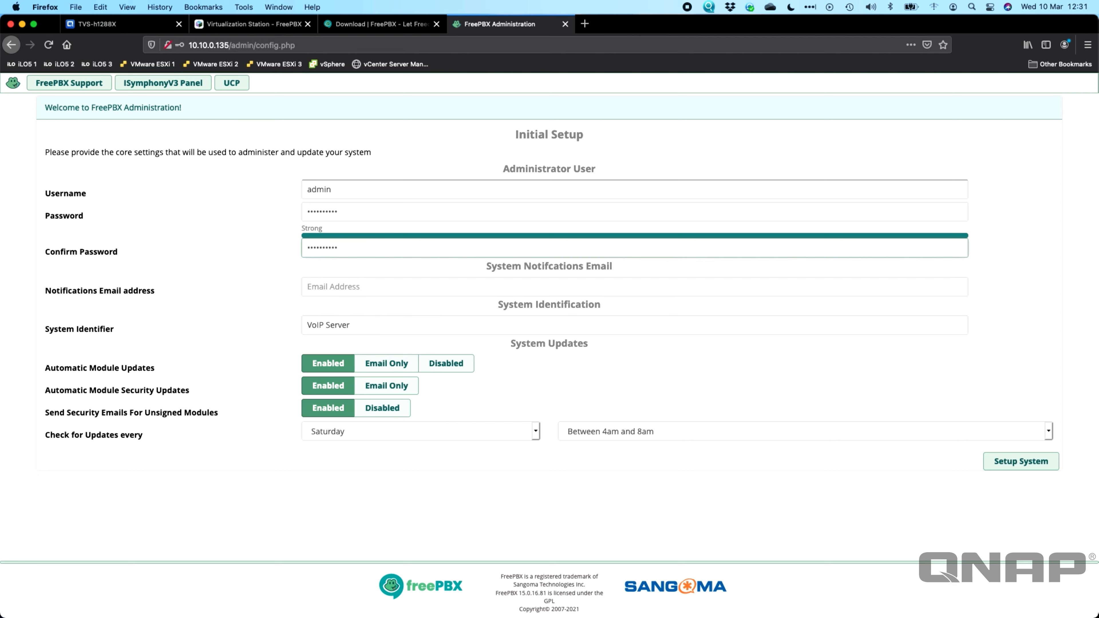
{"action": "left_click", "coordinate": [206, 224]}
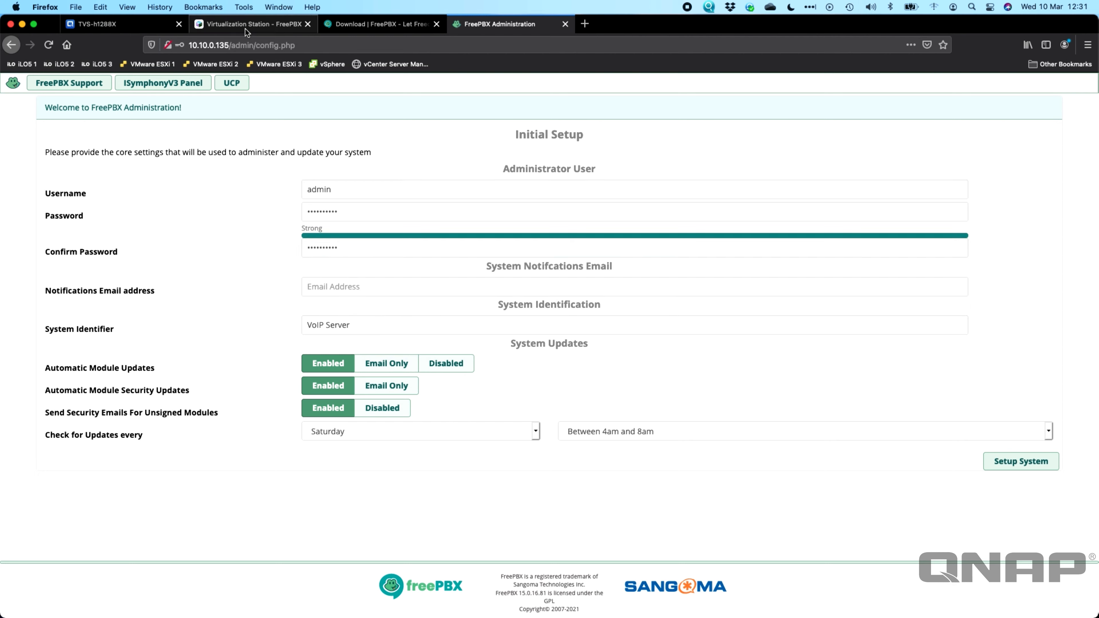
Step: Fill in the notifications e-mail address and replace the system identifier with FreePBX
{"action": "left_click", "coordinate": [323, 287]}
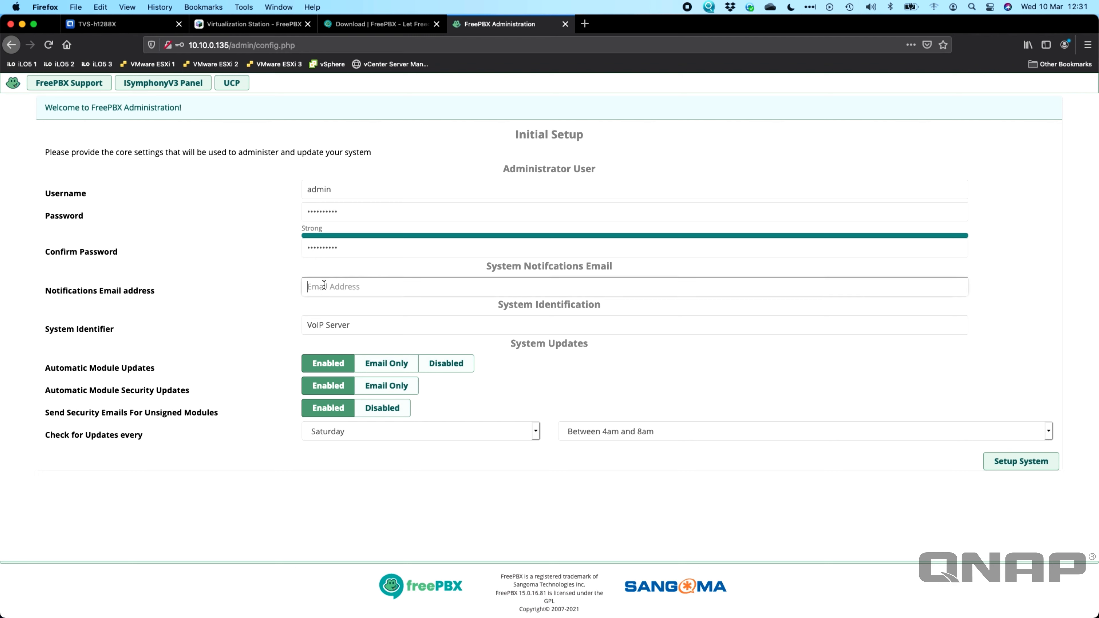
{"action": "left_click", "coordinate": [335, 327]}
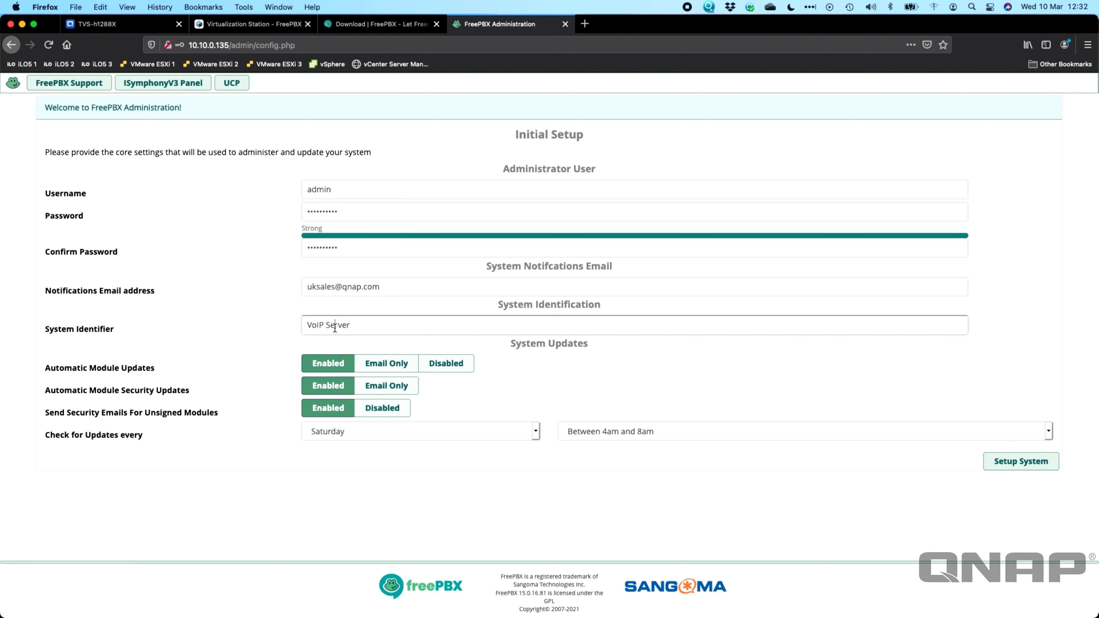
{"action": "triple_click", "coordinate": [359, 327]}
{"action": "type", "text": "FreePBX"}
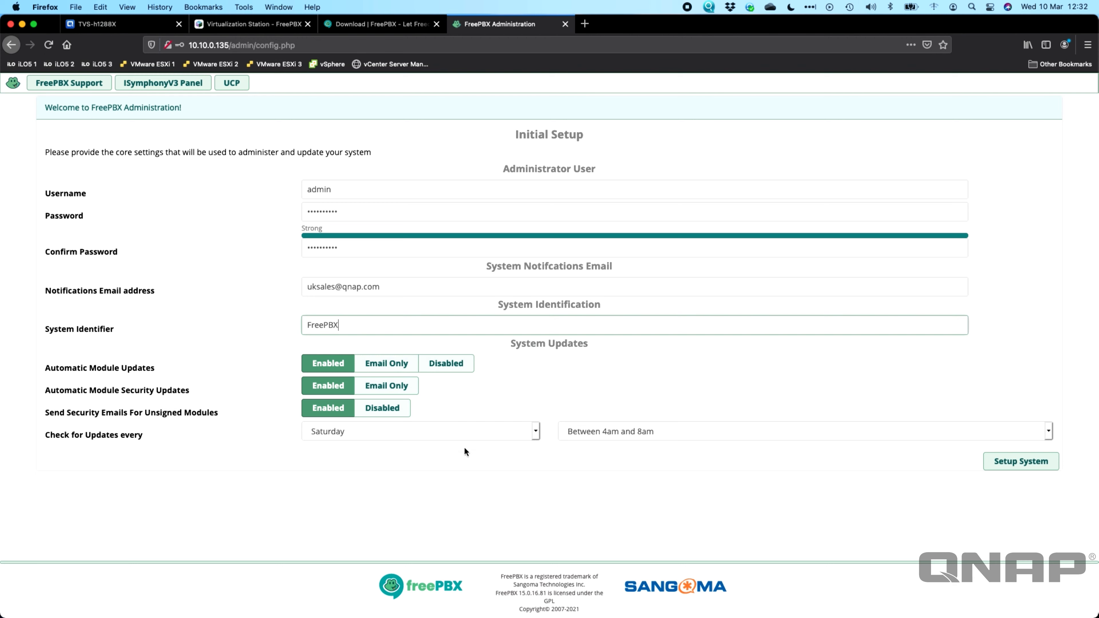
Step: Submit Initial Setup and log into FreePBX Administration as admin without saving the login
{"action": "left_click", "coordinate": [1020, 462]}
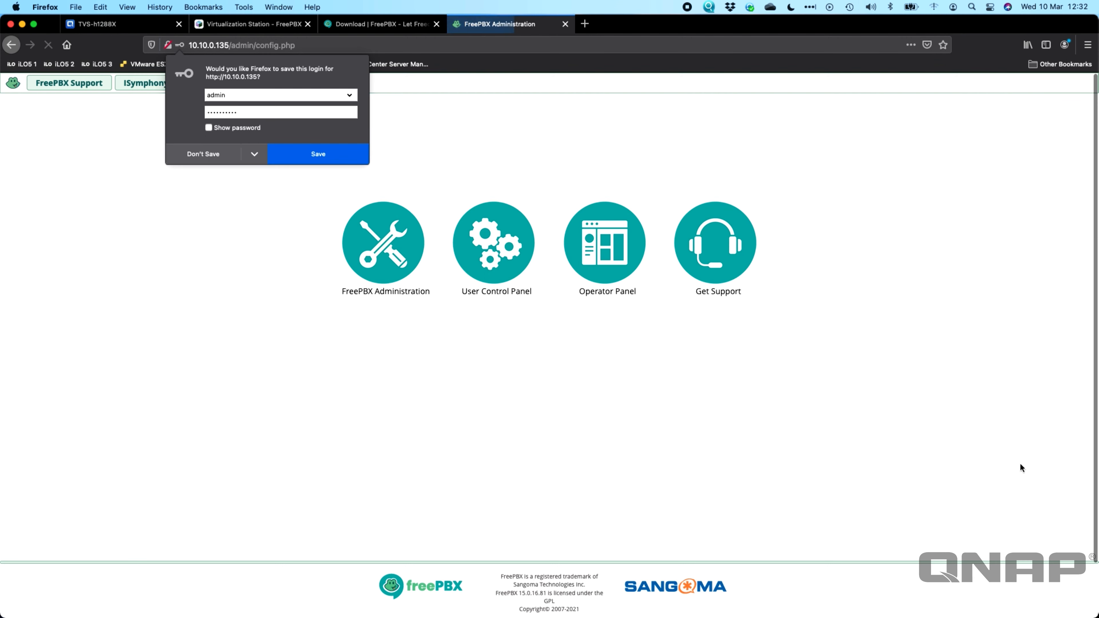
{"action": "left_click", "coordinate": [204, 152]}
{"action": "left_click", "coordinate": [361, 237]}
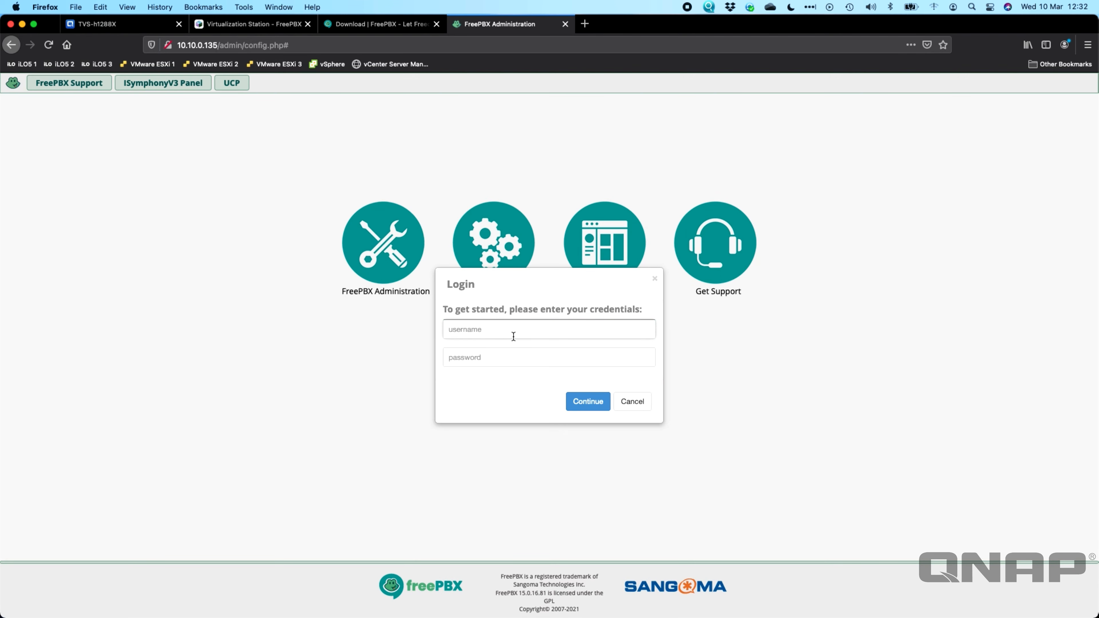
{"action": "type", "text": "admin"}
{"action": "key", "text": "Tab"}
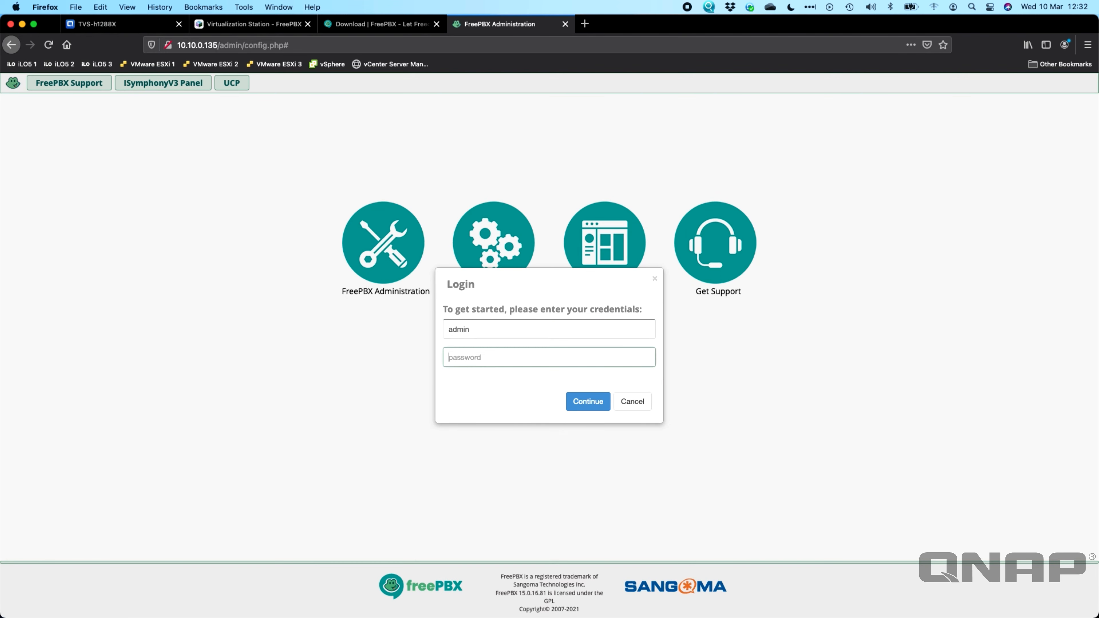
{"action": "type", "text": "••"}
{"action": "key", "text": "Return"}
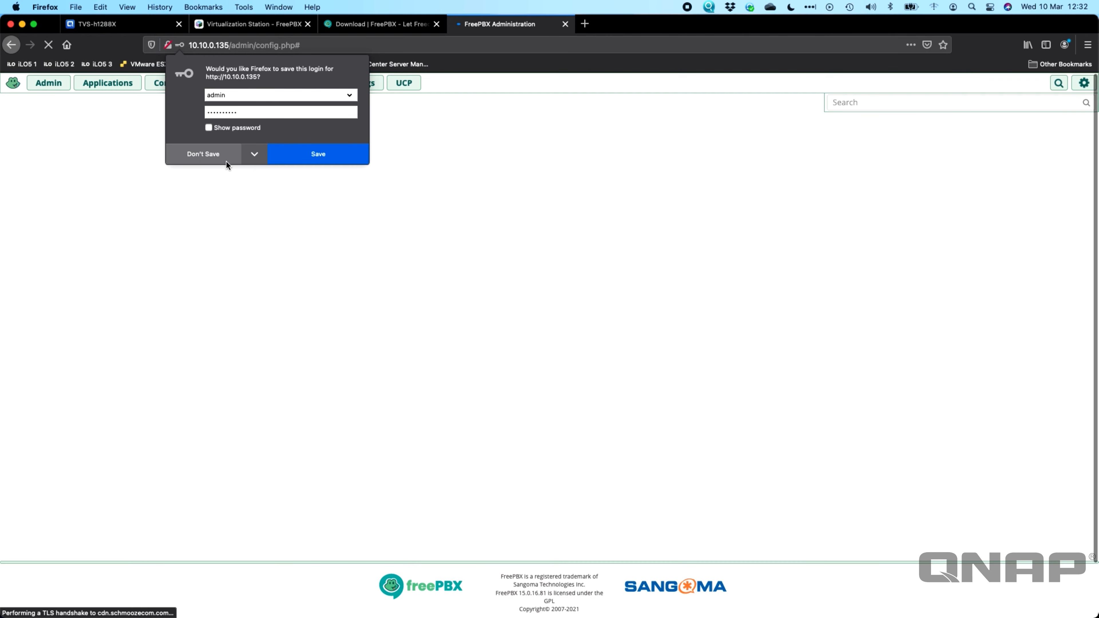
{"action": "left_click", "coordinate": [213, 155]}
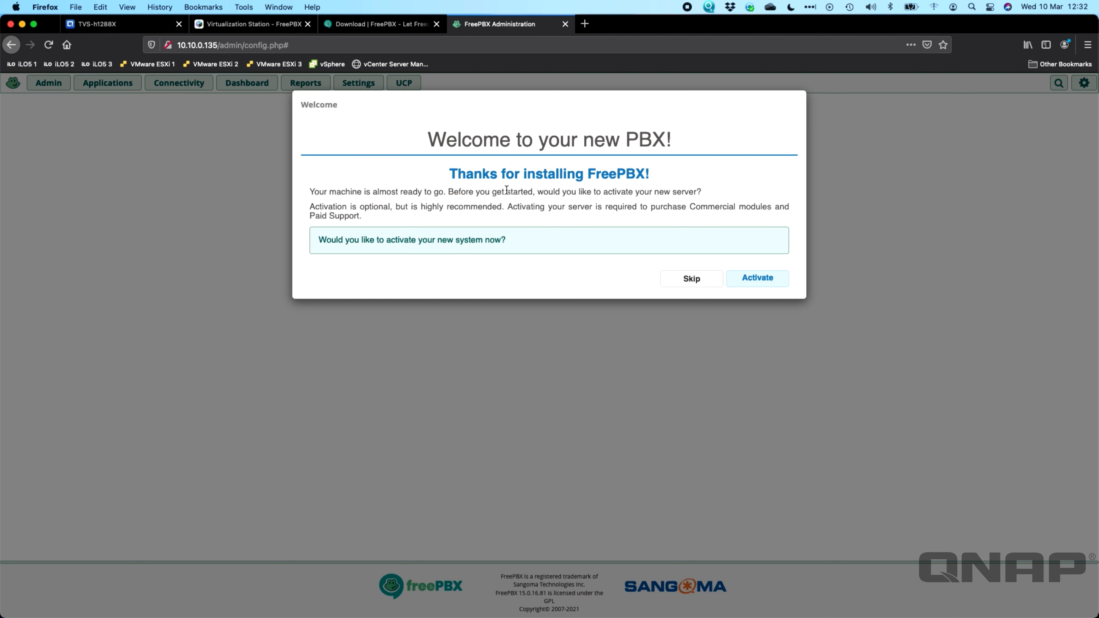
Step: Skip activation and the PBXact and Sangoma phones promotions, then submit the default locales
{"action": "left_click", "coordinate": [687, 282]}
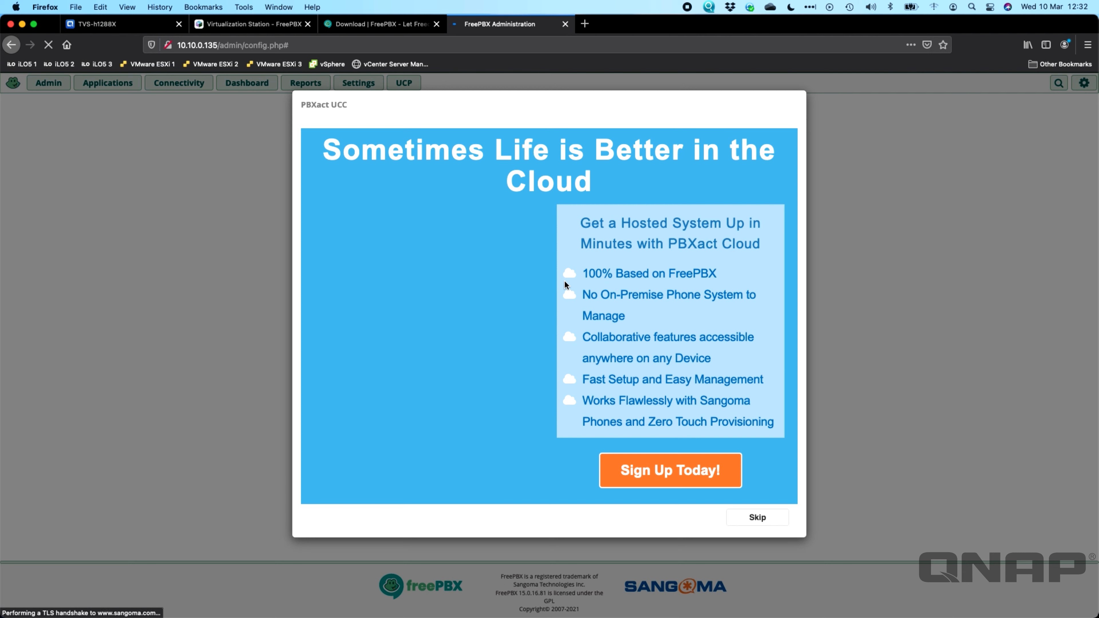
{"action": "left_click", "coordinate": [758, 516]}
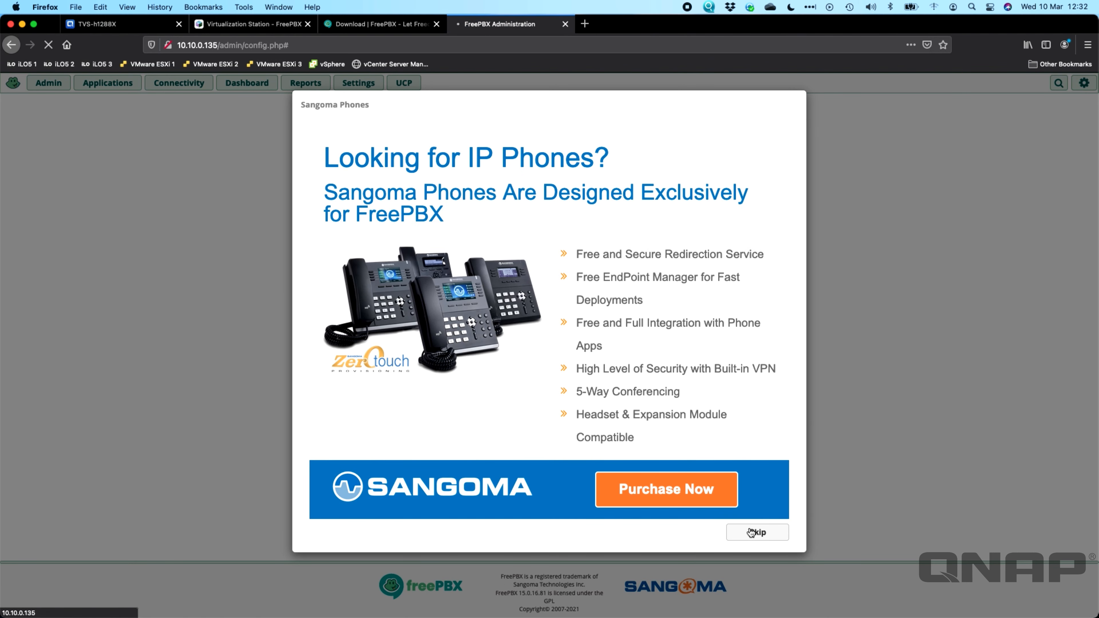
{"action": "left_click", "coordinate": [751, 533]}
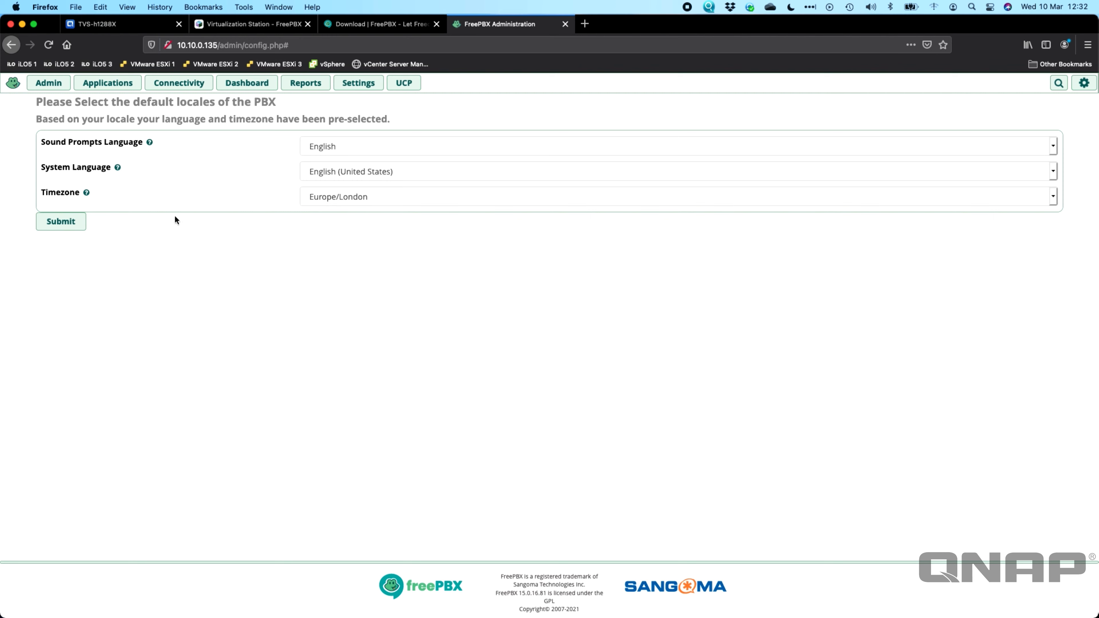
{"action": "left_click", "coordinate": [65, 226]}
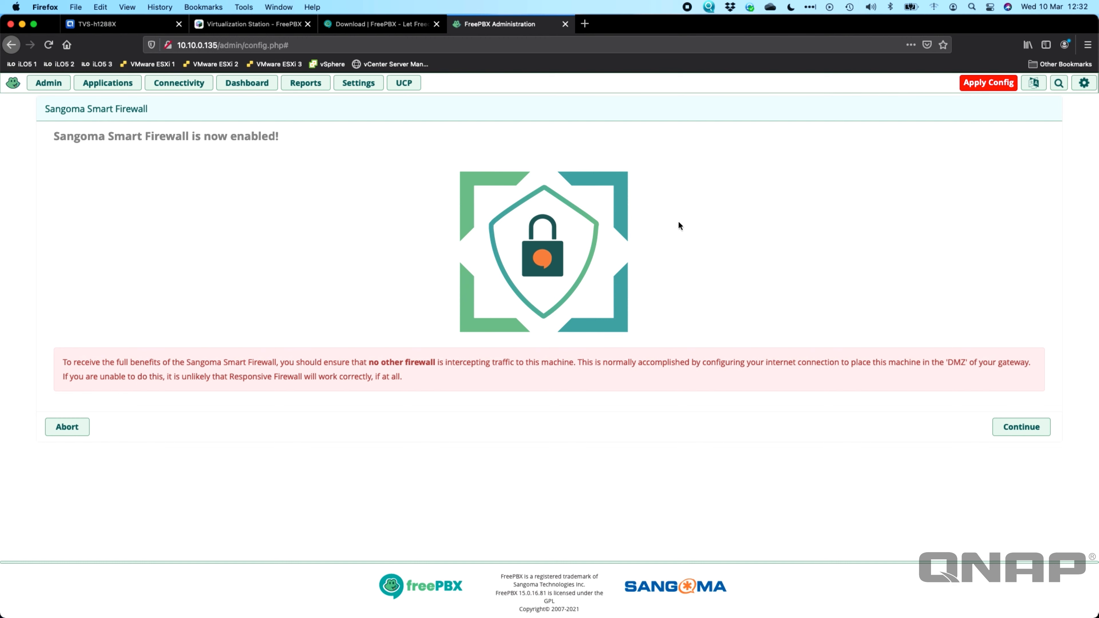
Step: Start the Smart Firewall wizard and mark this client's IP as trusted
{"action": "left_click", "coordinate": [1029, 426]}
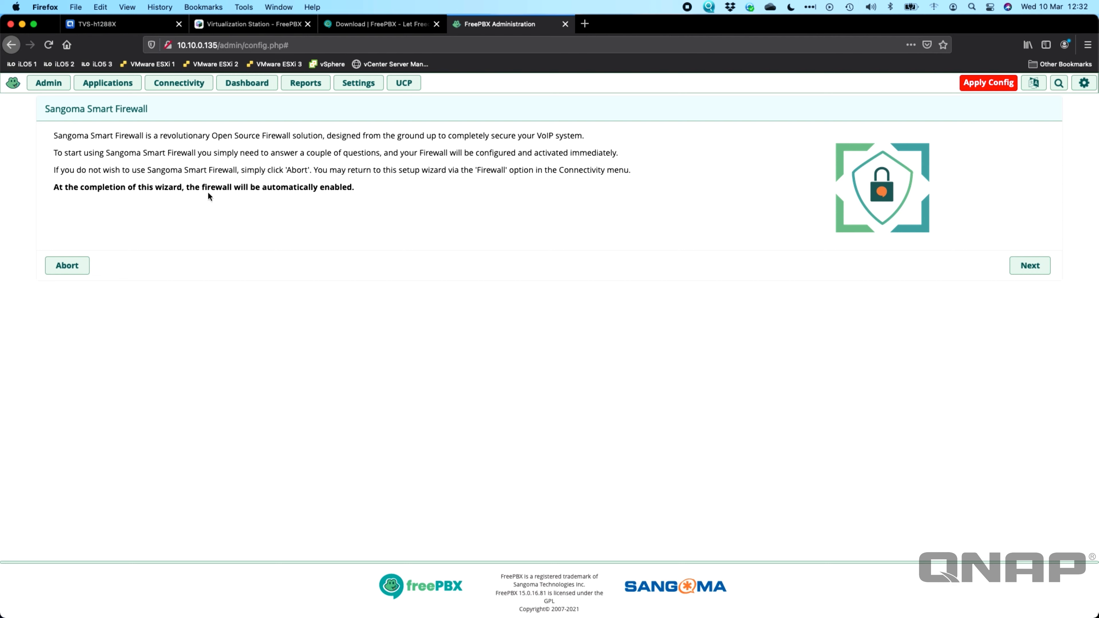
{"action": "left_click", "coordinate": [1029, 265]}
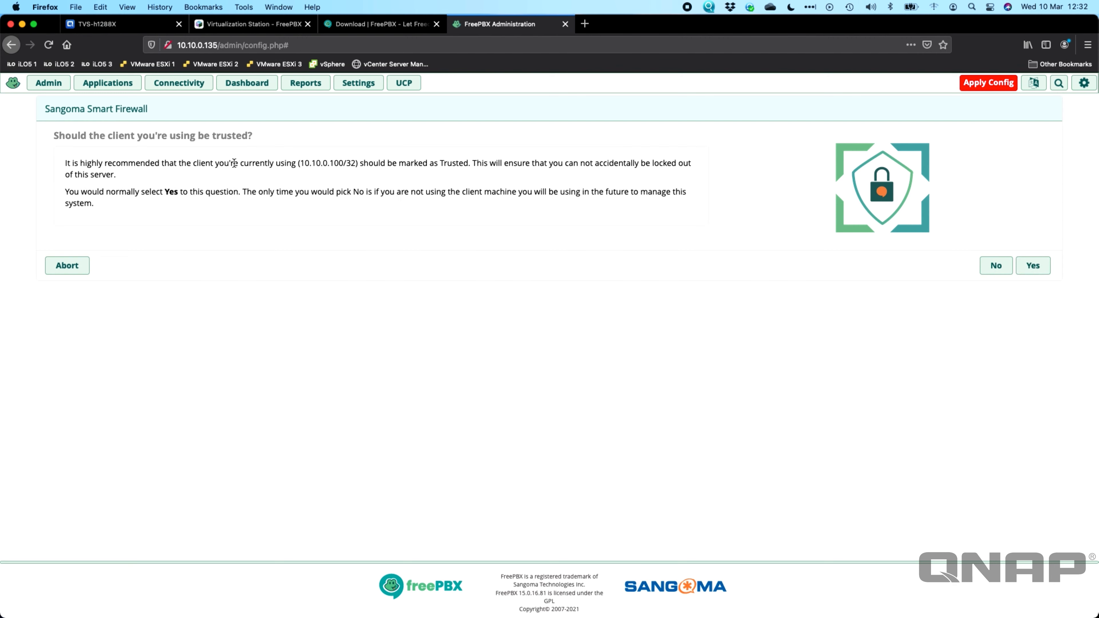
{"action": "left_click_drag", "start_coordinate": [302, 158], "coordinate": [353, 161]}
{"action": "left_click", "coordinate": [345, 174]}
{"action": "left_click", "coordinate": [1031, 266]}
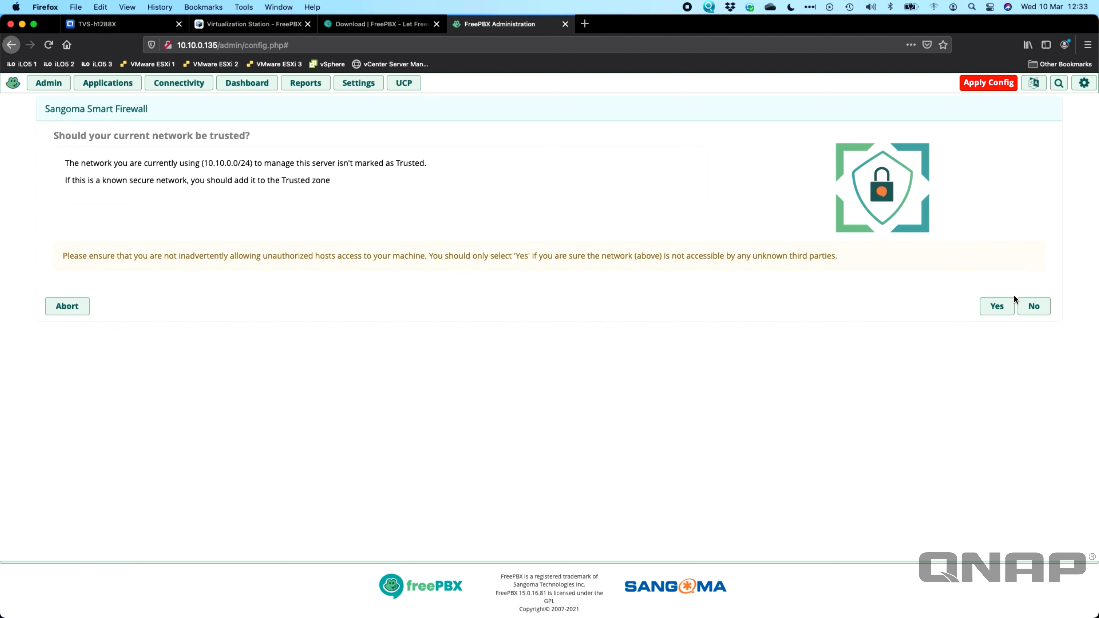
Step: Trust the local network, answer Responsive Firewall, and allow Asterisk IP auto-configuration
{"action": "left_click", "coordinate": [995, 307]}
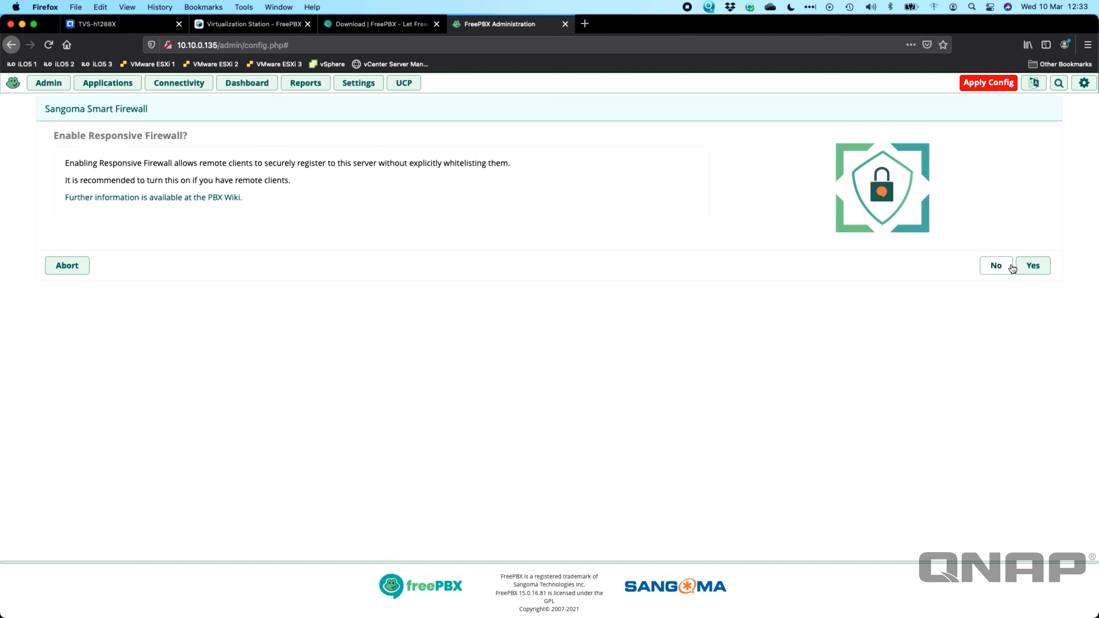
{"action": "left_click", "coordinate": [1035, 266]}
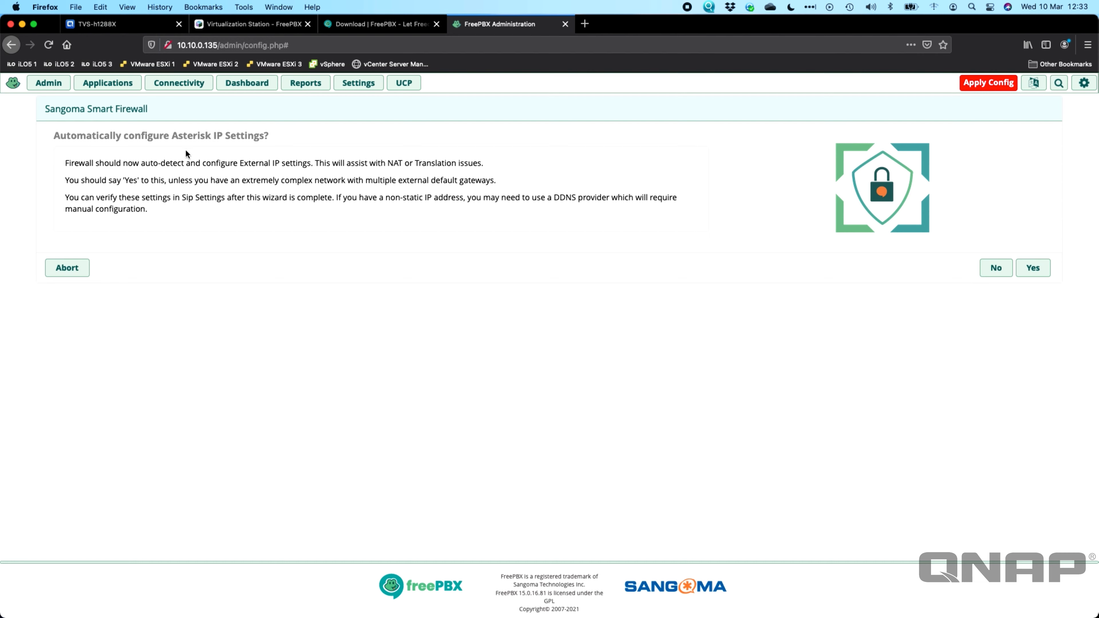
{"action": "left_click", "coordinate": [1031, 267]}
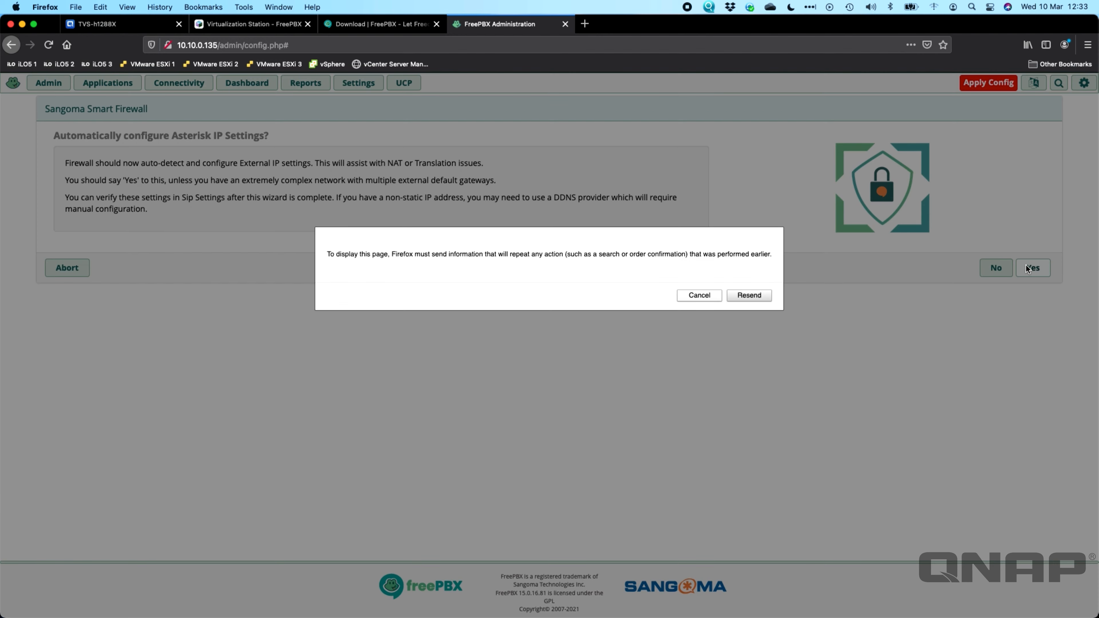
Step: Resend the form, accept Asterisk IP auto-configuration, decline the SIPStation trial, then view the VM console
{"action": "left_click", "coordinate": [750, 296]}
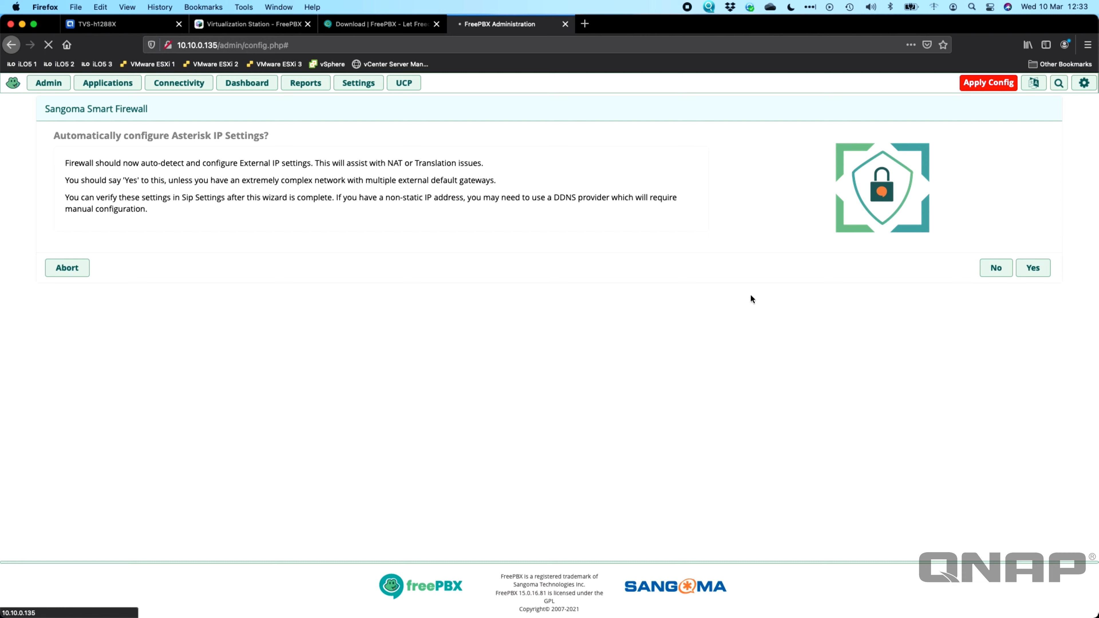
{"action": "left_click", "coordinate": [1025, 267]}
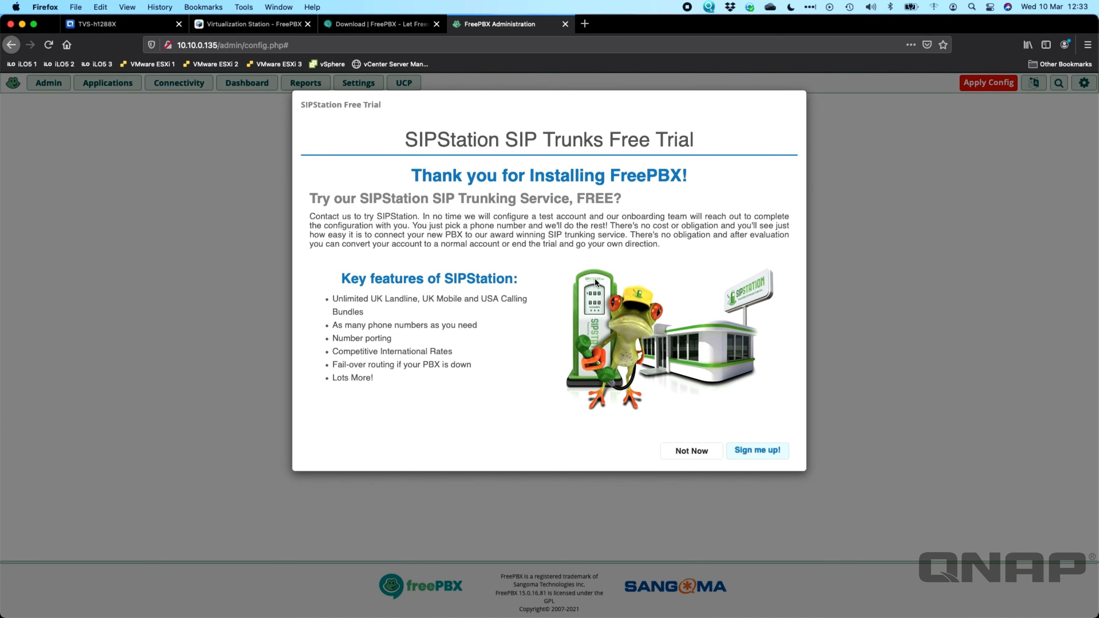
{"action": "left_click", "coordinate": [704, 460]}
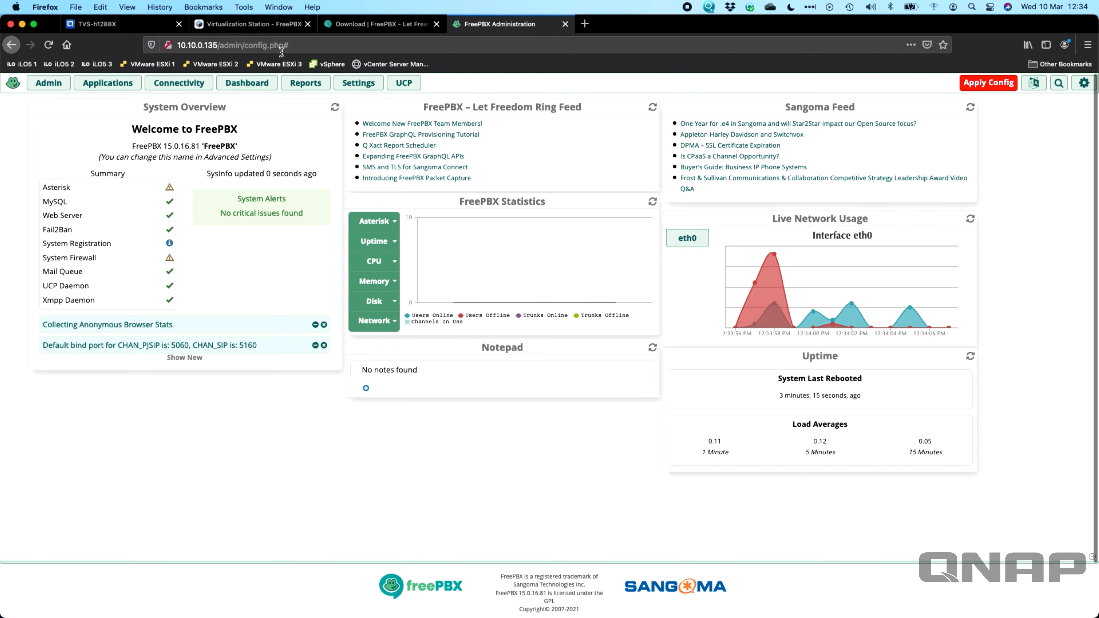
{"action": "left_click", "coordinate": [274, 25]}
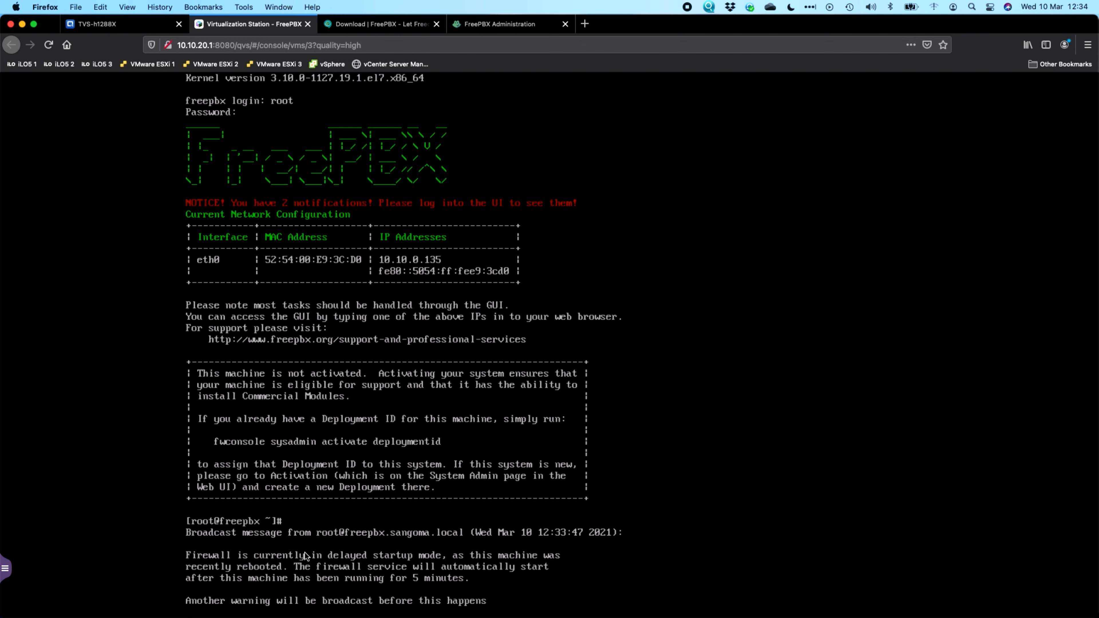
Step: Switch to the FreePBX Administration tab showing the 10.10.0.135 dashboard
{"action": "left_click", "coordinate": [523, 27]}
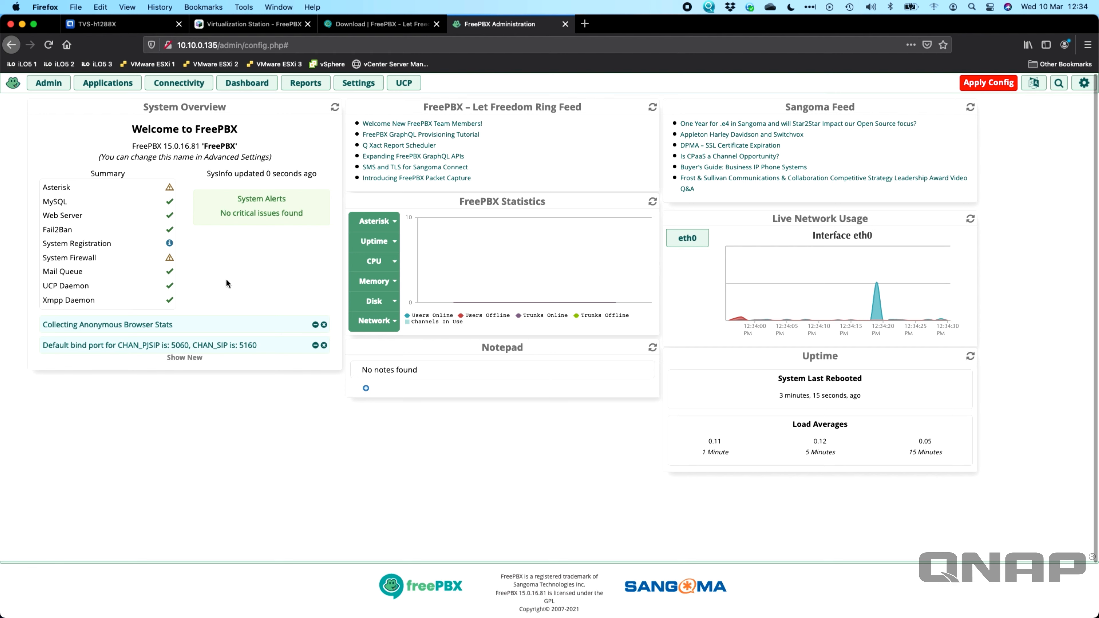
Step: Glance at the TVS-h1288X overview, then open the Admin menu on the FreePBX dashboard
{"action": "mouse_move", "coordinate": [169, 189]}
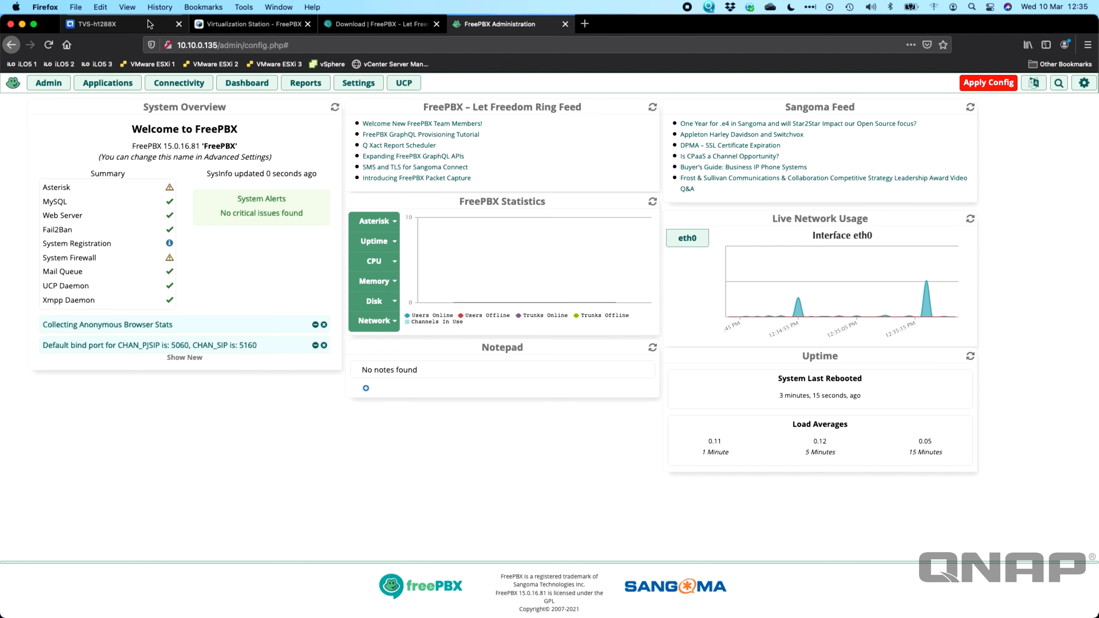
{"action": "left_click", "coordinate": [139, 27]}
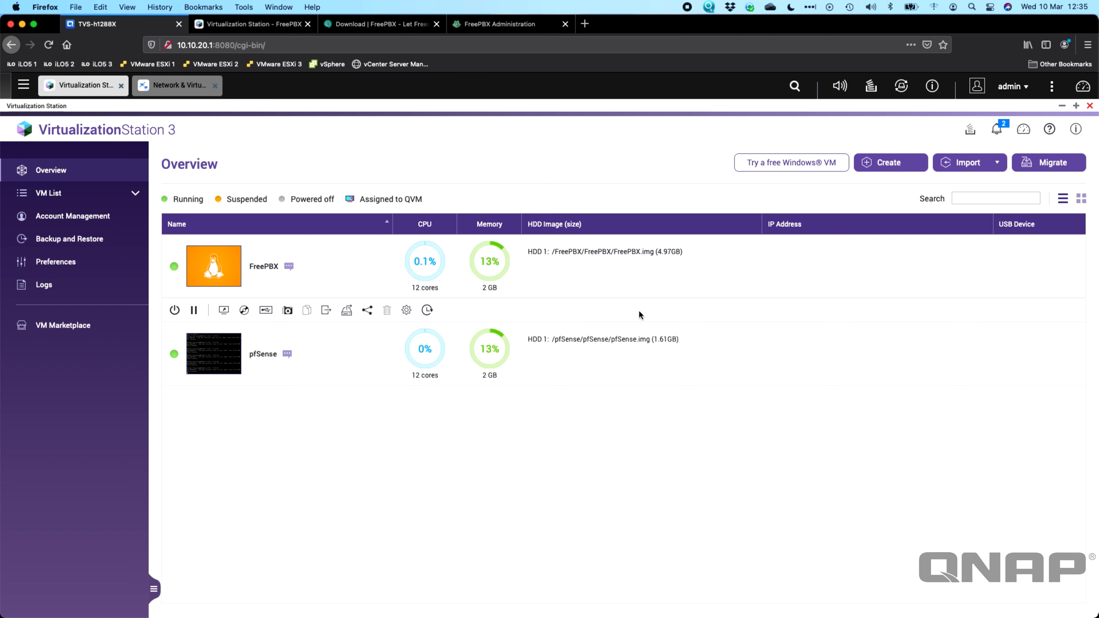
{"action": "left_click", "coordinate": [499, 25]}
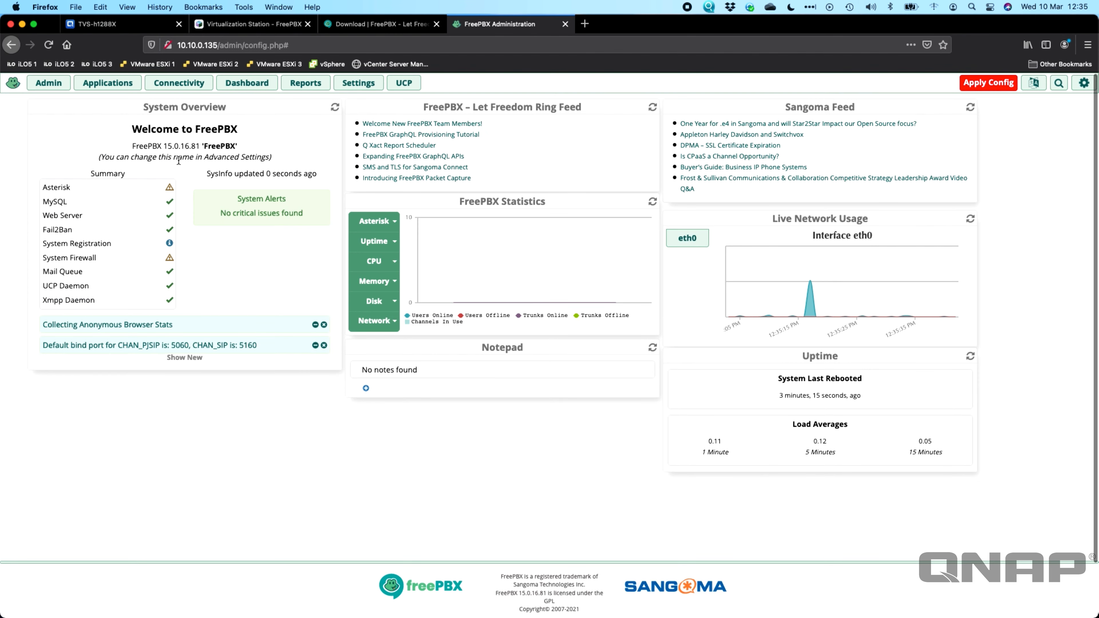
{"action": "left_click", "coordinate": [48, 83]}
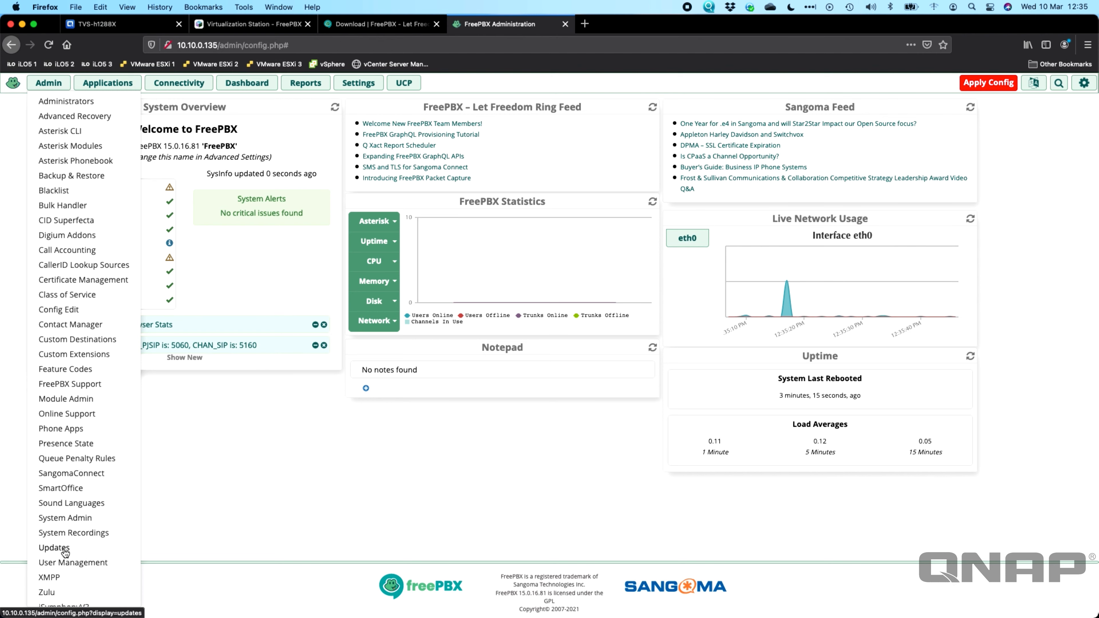
Step: Open Admin > Updates > Module Updates, check online, and mark all modules for upgrade
{"action": "left_click", "coordinate": [54, 547]}
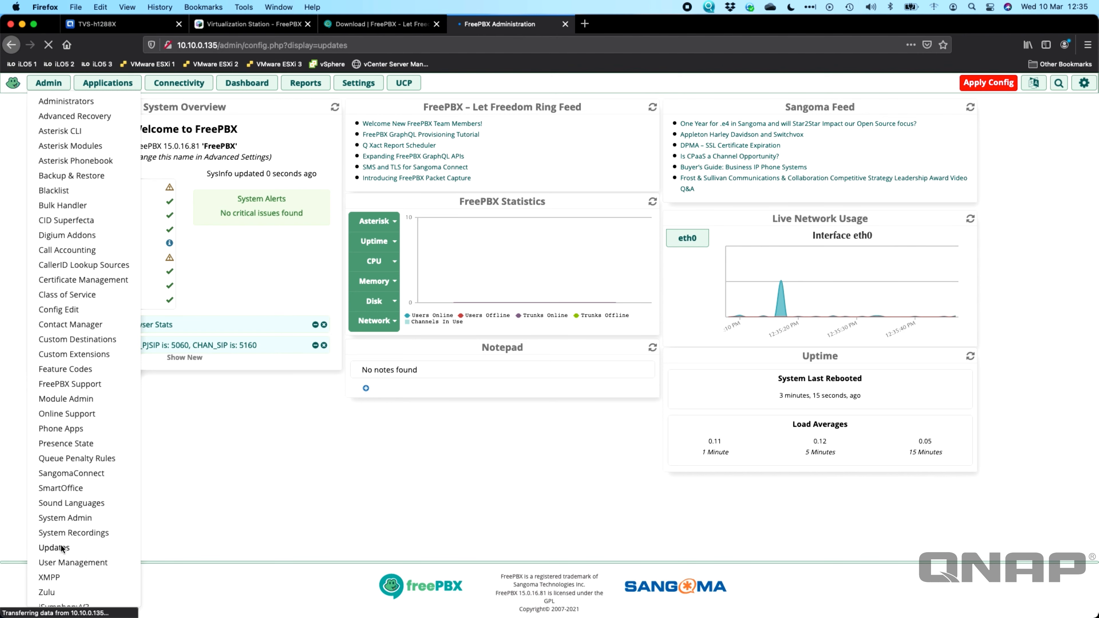
{"action": "left_click", "coordinate": [250, 106]}
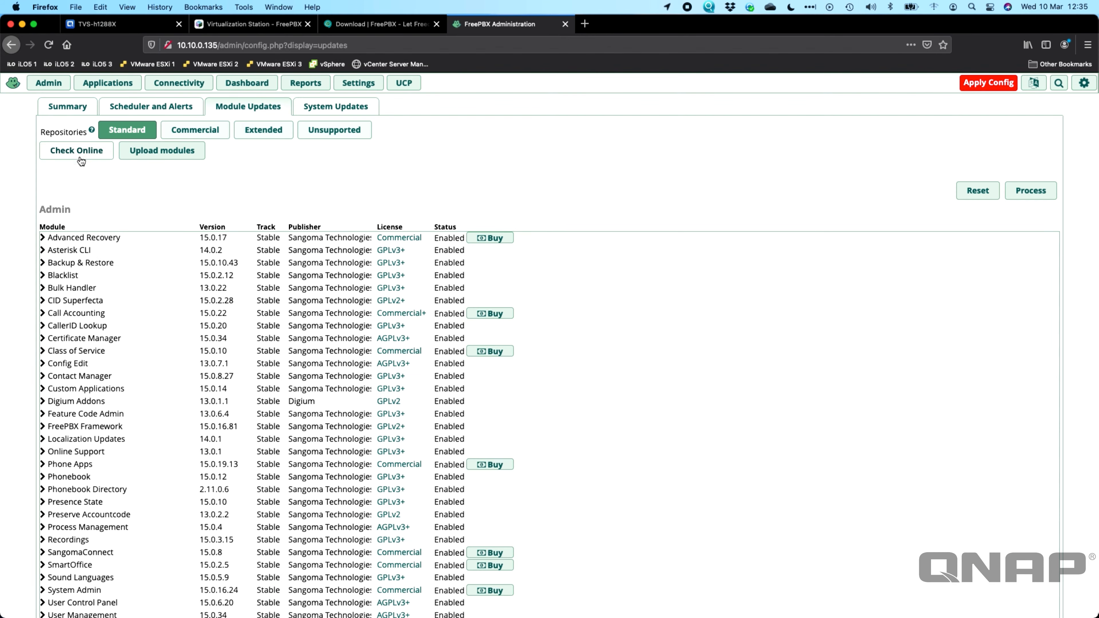
{"action": "scroll", "coordinate": [402, 343], "scroll_direction": "down", "scroll_amount": 6}
{"action": "scroll", "coordinate": [402, 342], "scroll_direction": "down", "scroll_amount": 4}
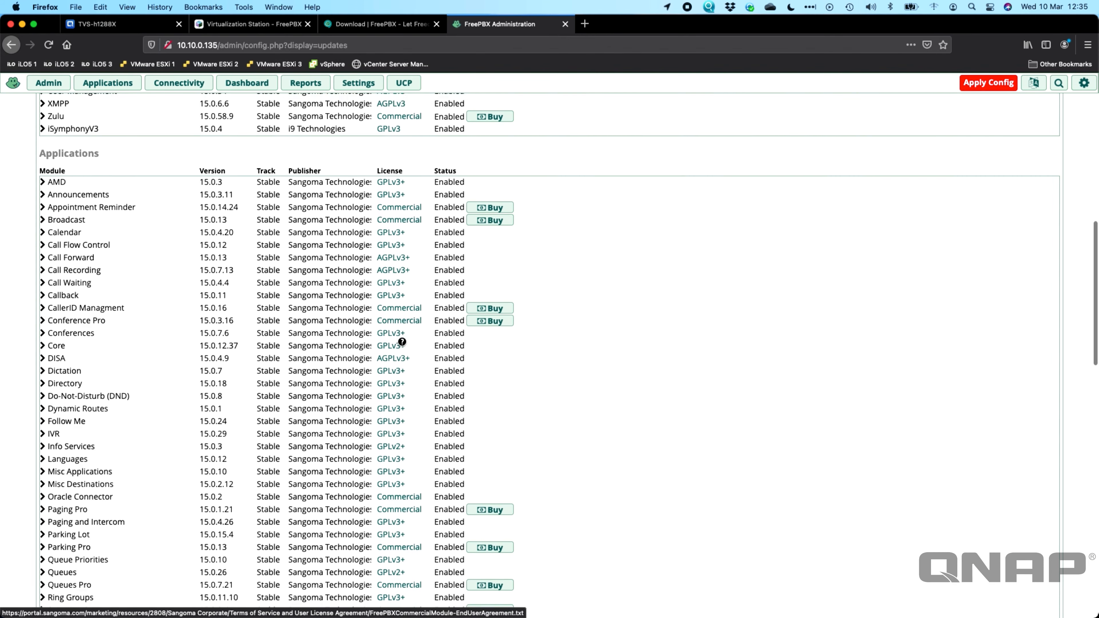
{"action": "scroll", "coordinate": [400, 340], "scroll_direction": "up", "scroll_amount": 10}
{"action": "left_click", "coordinate": [82, 157]}
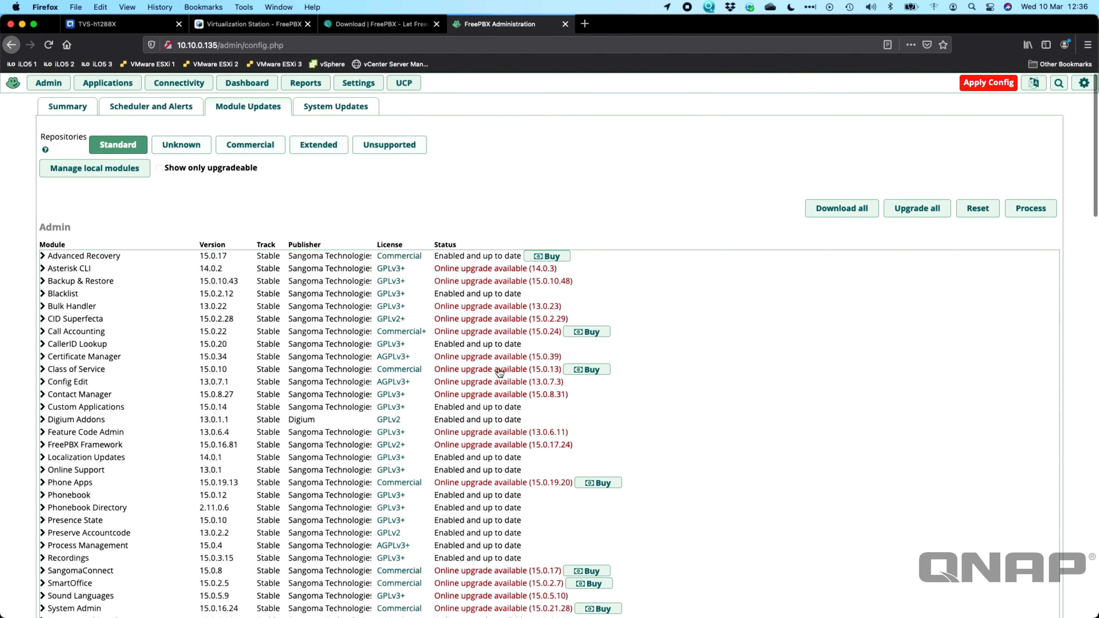
{"action": "scroll", "coordinate": [480, 459], "scroll_direction": "down", "scroll_amount": 4}
{"action": "scroll", "coordinate": [479, 462], "scroll_direction": "down", "scroll_amount": 7}
{"action": "scroll", "coordinate": [476, 459], "scroll_direction": "up", "scroll_amount": 11}
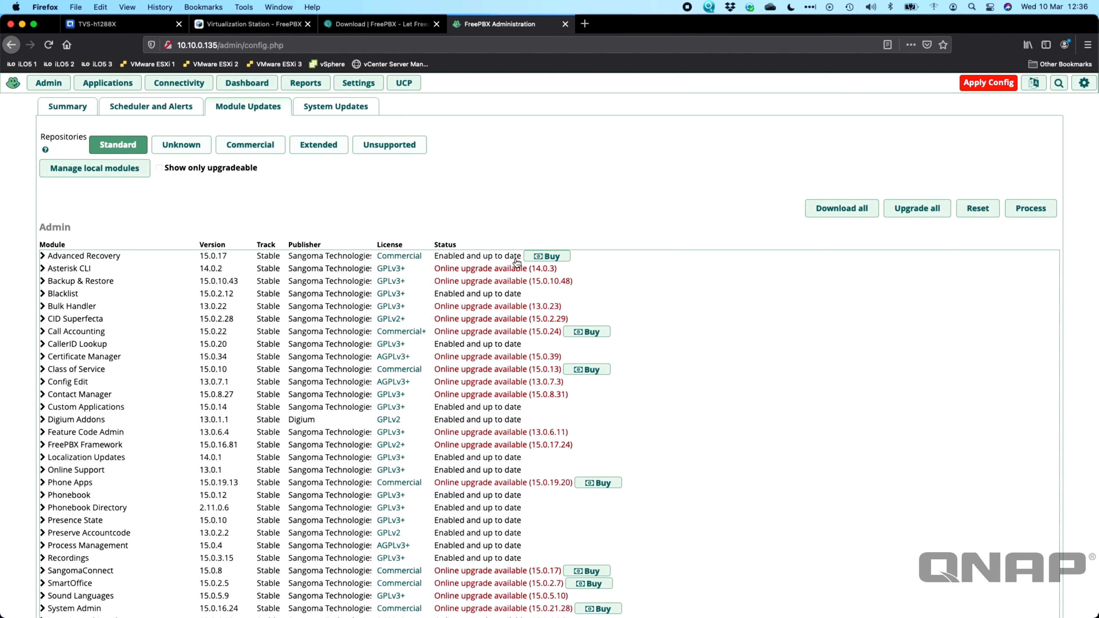
{"action": "left_click", "coordinate": [925, 207]}
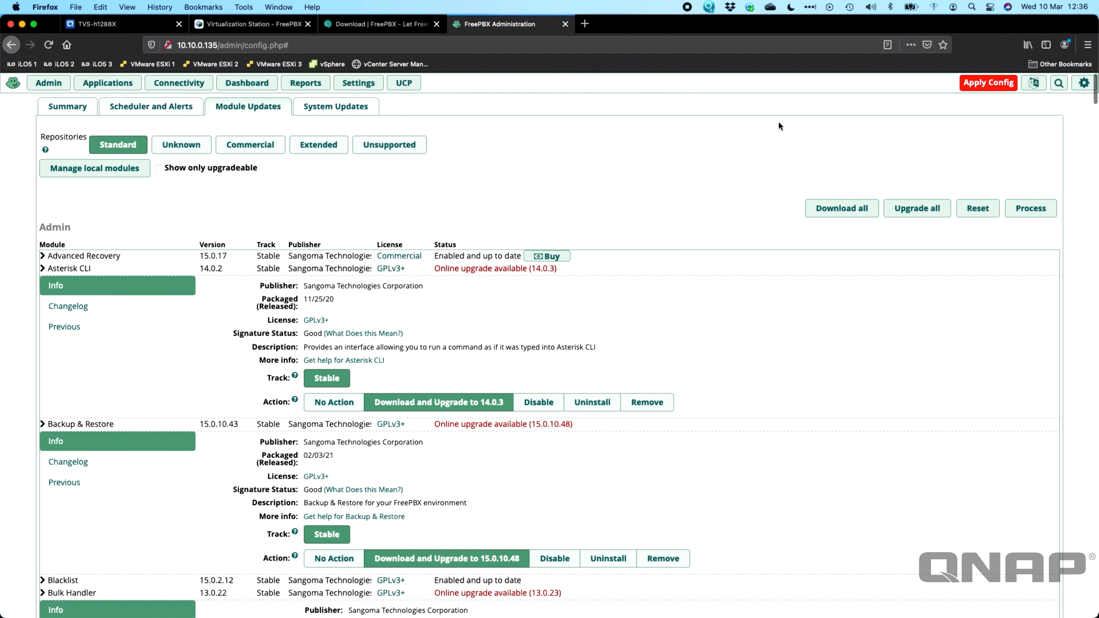
Step: Process and confirm the marked module upgrades, then return to the TVS-h1288X overview
{"action": "left_click", "coordinate": [1023, 211]}
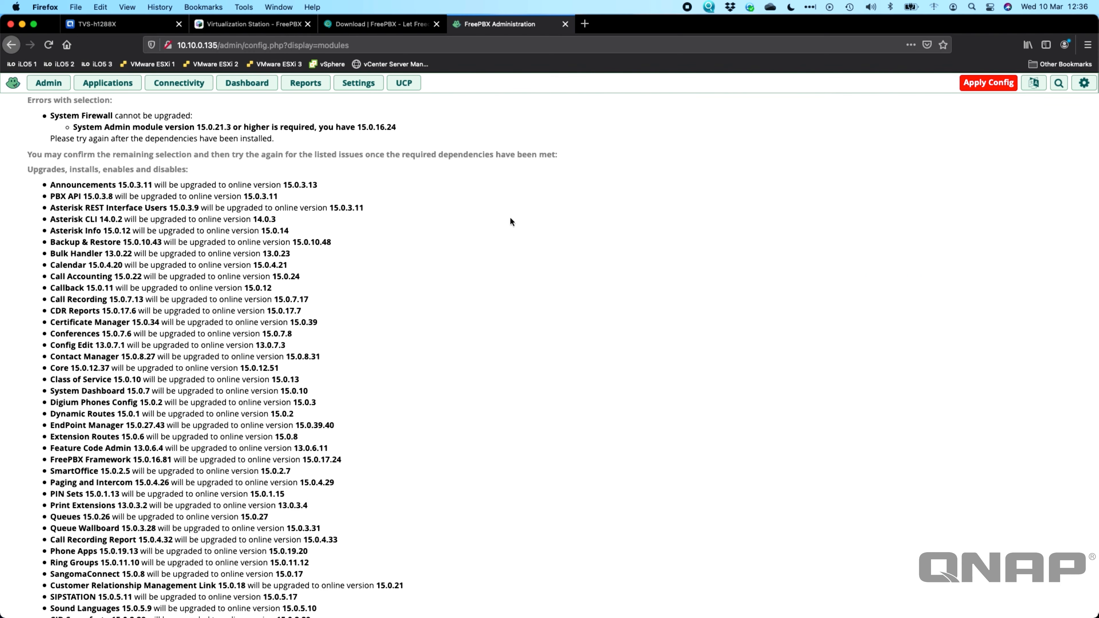
{"action": "scroll", "coordinate": [510, 222], "scroll_direction": "down", "scroll_amount": 5}
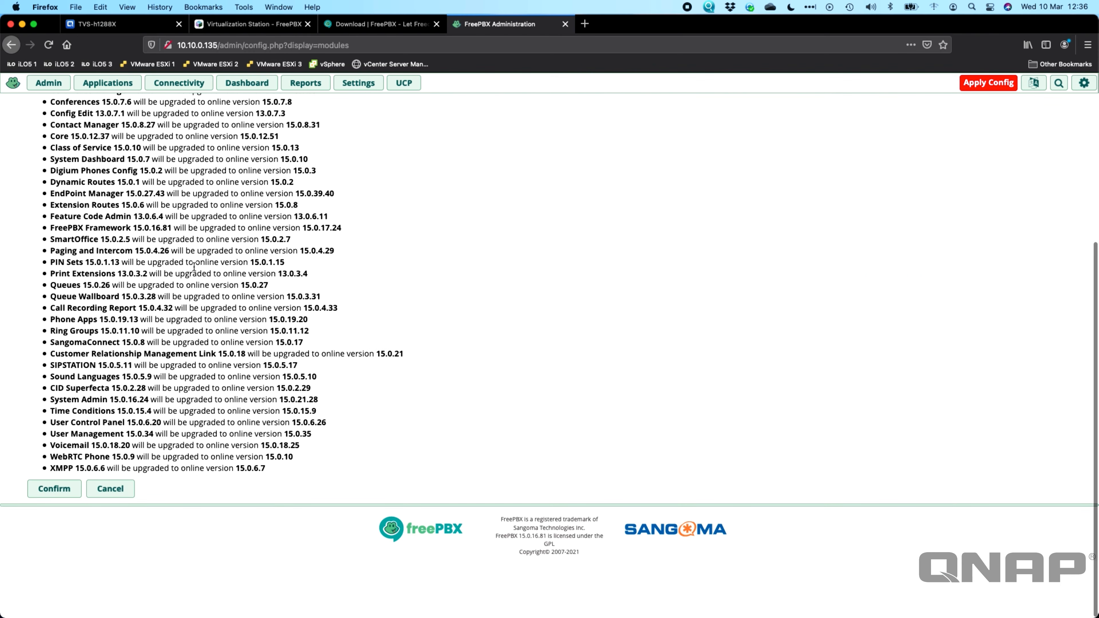
{"action": "scroll", "coordinate": [194, 267], "scroll_direction": "up", "scroll_amount": 5}
{"action": "scroll", "coordinate": [142, 299], "scroll_direction": "down", "scroll_amount": 5}
{"action": "left_click", "coordinate": [55, 489]}
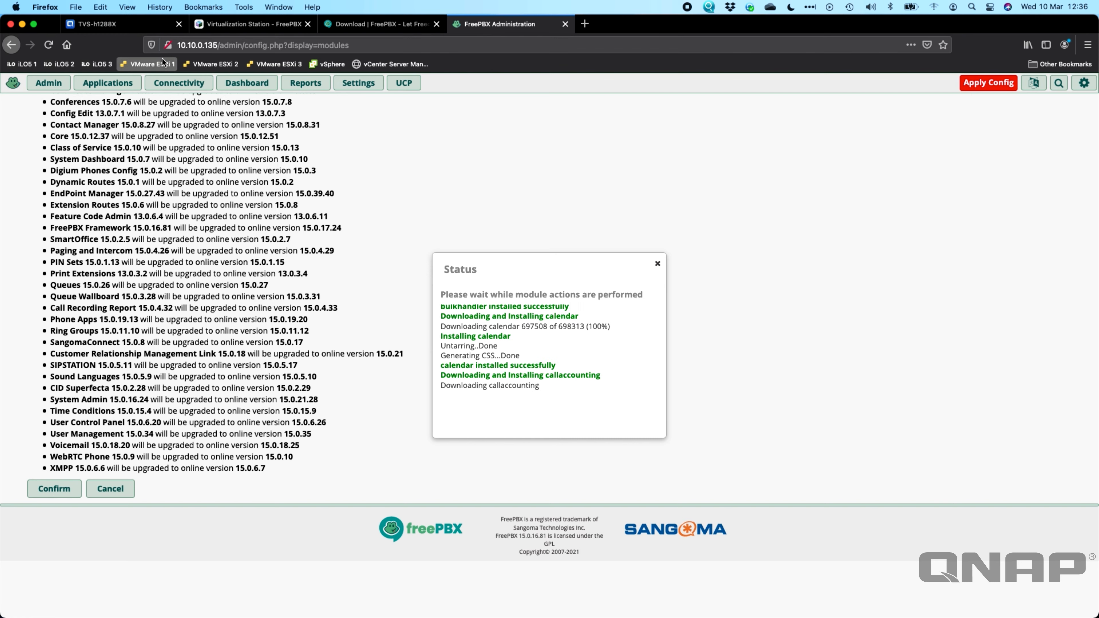
{"action": "left_click", "coordinate": [137, 26]}
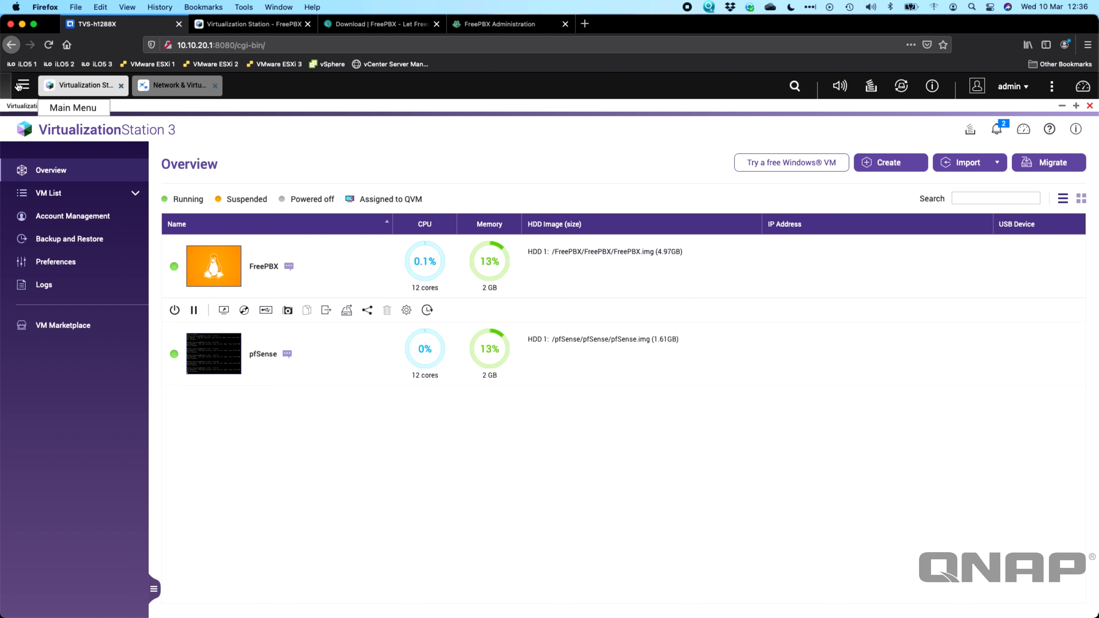
Step: Inspect the FreePBX and pfSense adapters on Virtual Switch 1, then switch to the FreePBX console
{"action": "left_click", "coordinate": [24, 86]}
{"action": "left_click", "coordinate": [93, 230]}
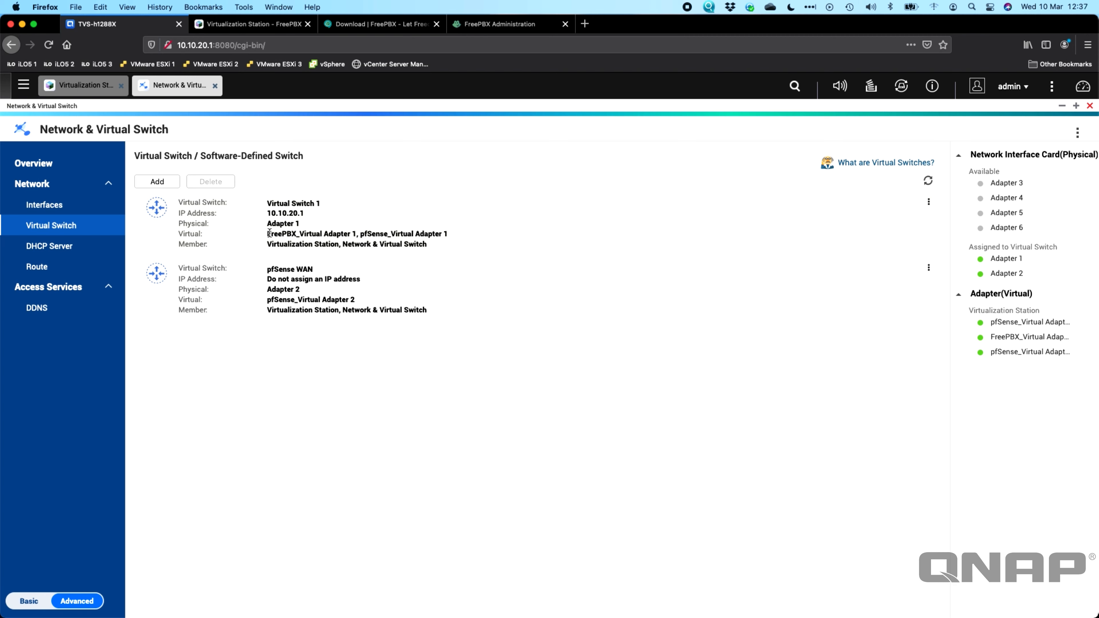
{"action": "left_click_drag", "start_coordinate": [269, 234], "coordinate": [357, 233]}
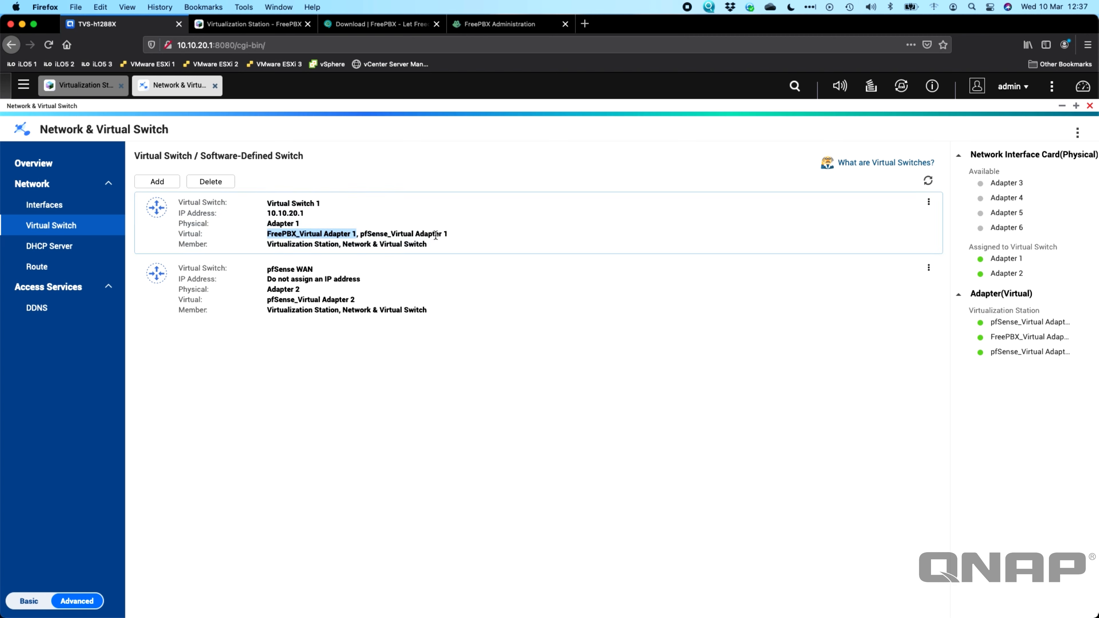
{"action": "left_click_drag", "start_coordinate": [362, 234], "coordinate": [455, 236]}
{"action": "left_click", "coordinate": [455, 237]}
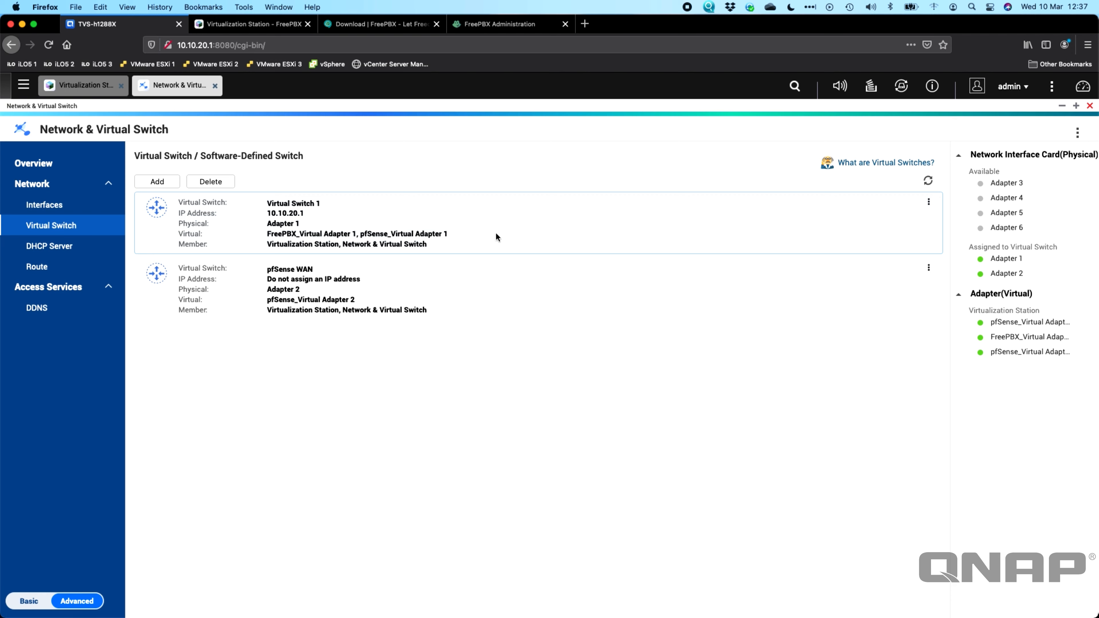
{"action": "left_click", "coordinate": [538, 352]}
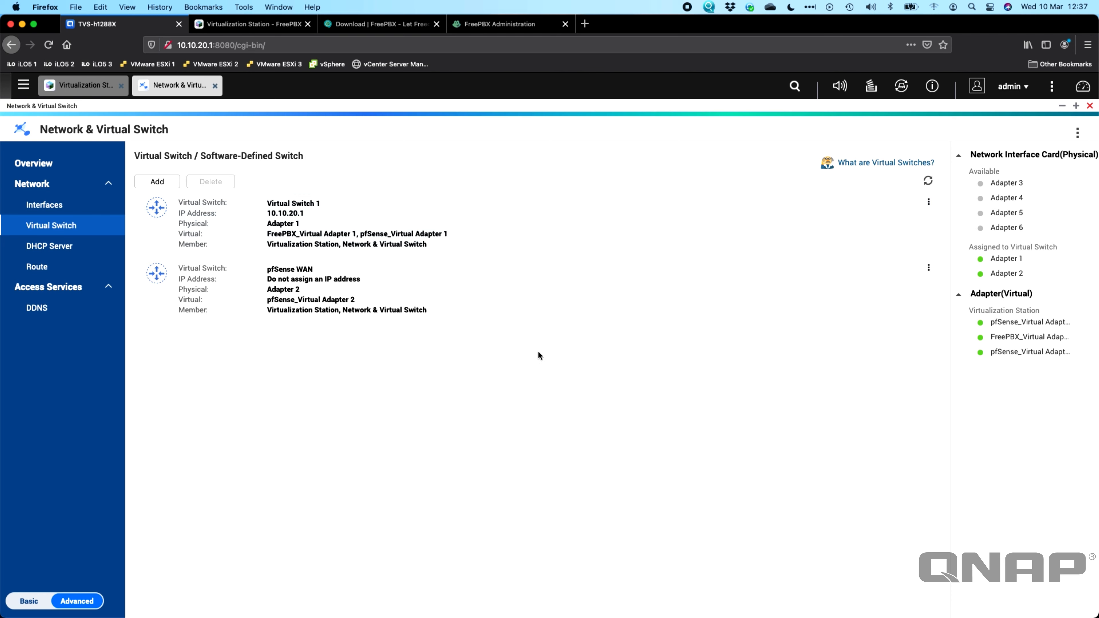
{"action": "left_click", "coordinate": [270, 25]}
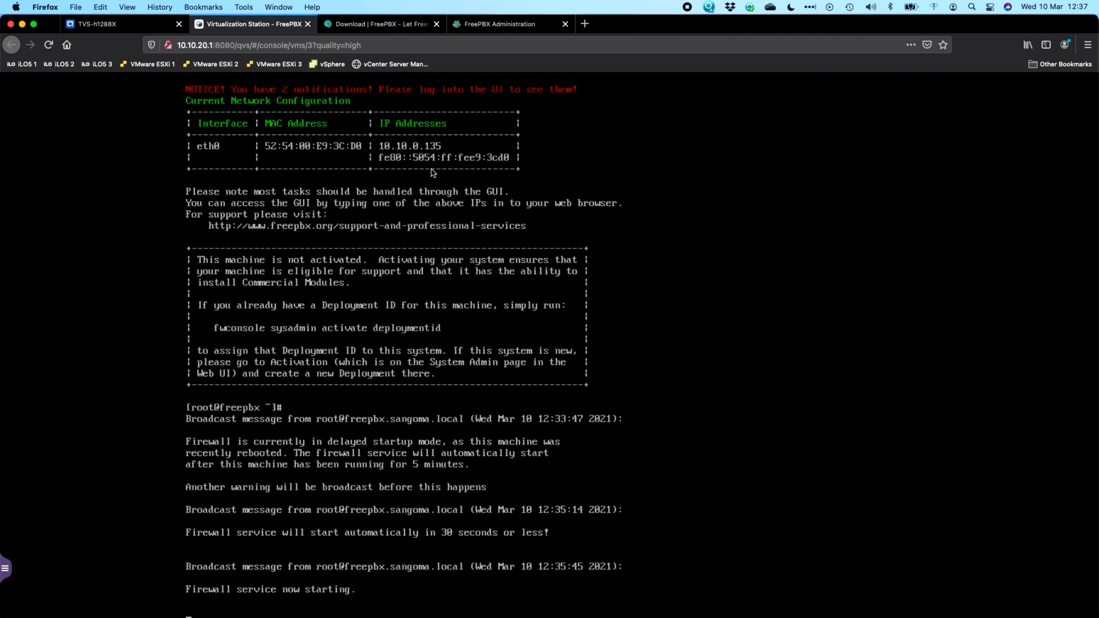
Step: Switch back to the FreePBX Administration tab to watch the endpoint module download progress
{"action": "left_click", "coordinate": [484, 25]}
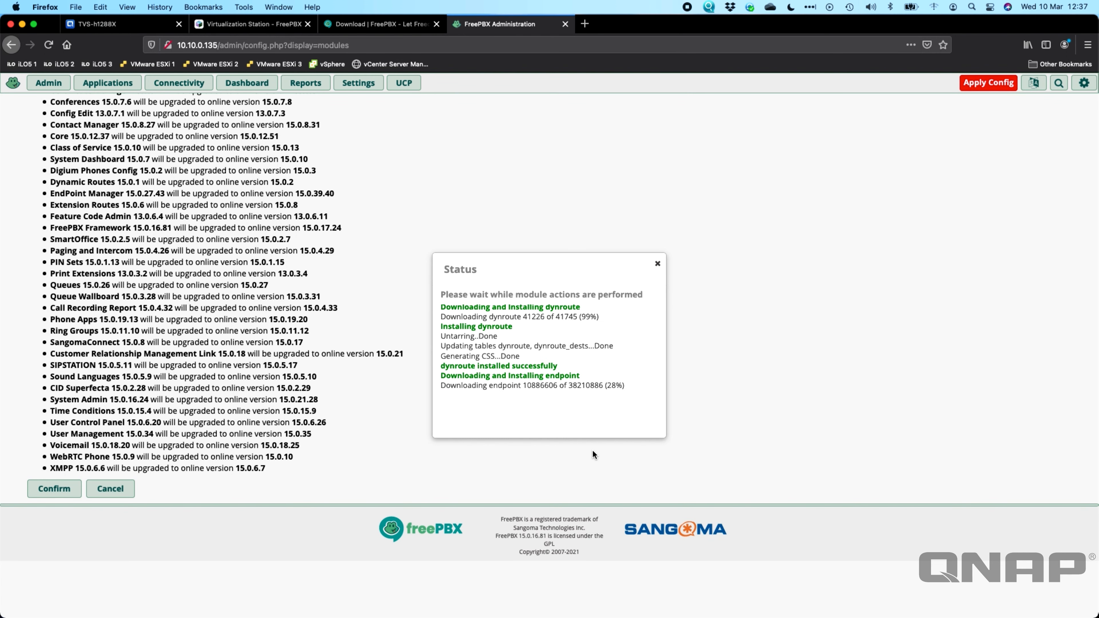